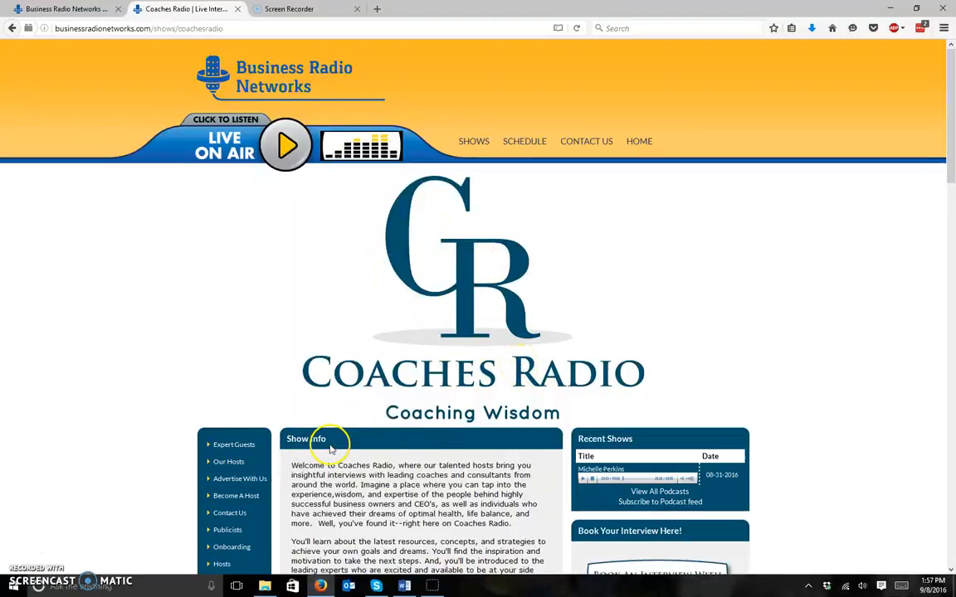
Examine the Coaches Radio show page, including the show info, the host biographies and the interview booking links.
{"action": "scroll", "coordinate": [357, 495], "scroll_direction": "down", "scroll_amount": 3}
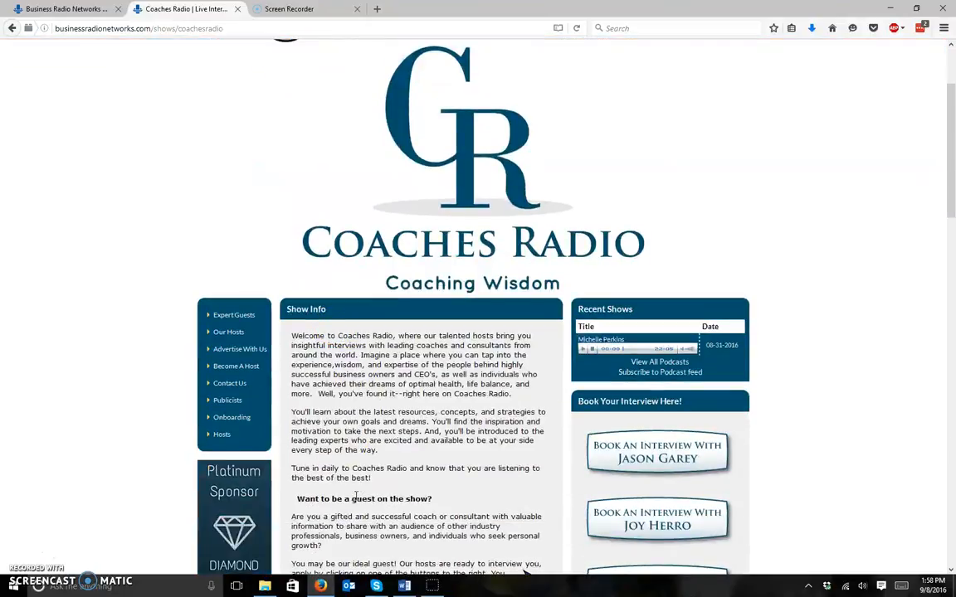
{"action": "scroll", "coordinate": [356, 496], "scroll_direction": "down", "scroll_amount": 3}
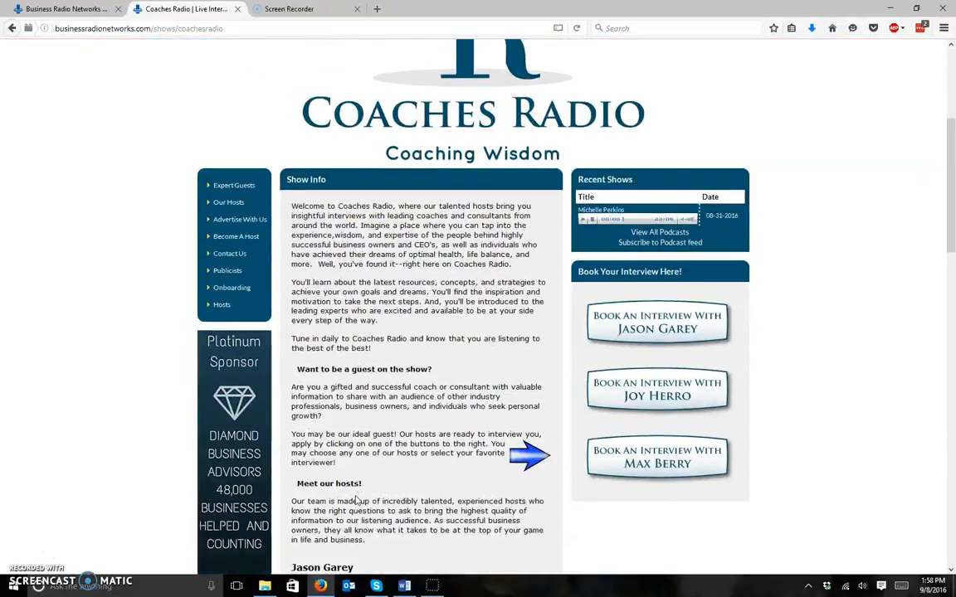
{"action": "scroll", "coordinate": [357, 498], "scroll_direction": "up", "scroll_amount": 6}
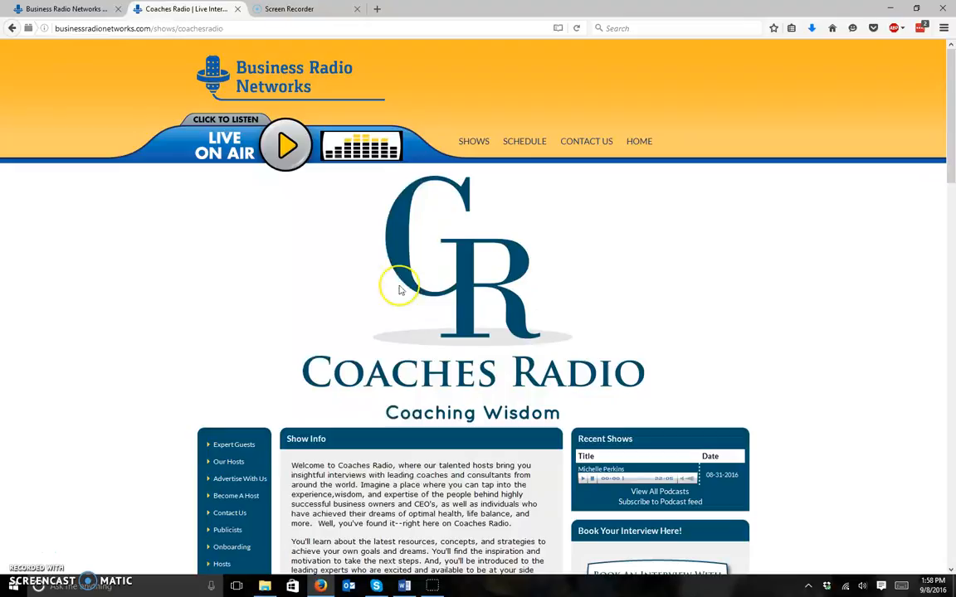
{"action": "scroll", "coordinate": [439, 374], "scroll_direction": "down", "scroll_amount": 3}
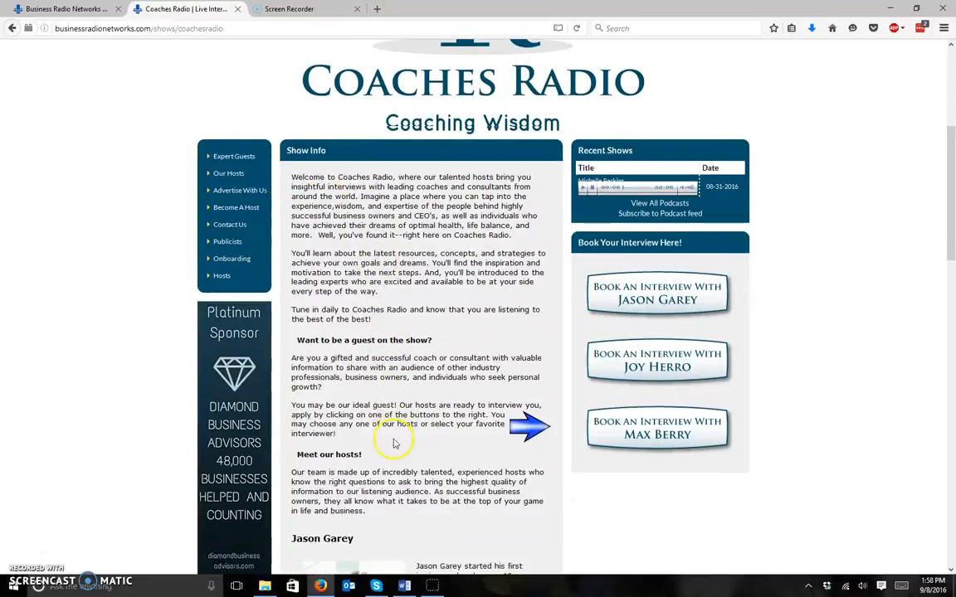
{"action": "scroll", "coordinate": [392, 365], "scroll_direction": "down", "scroll_amount": 1}
{"action": "scroll", "coordinate": [391, 213], "scroll_direction": "down", "scroll_amount": 3}
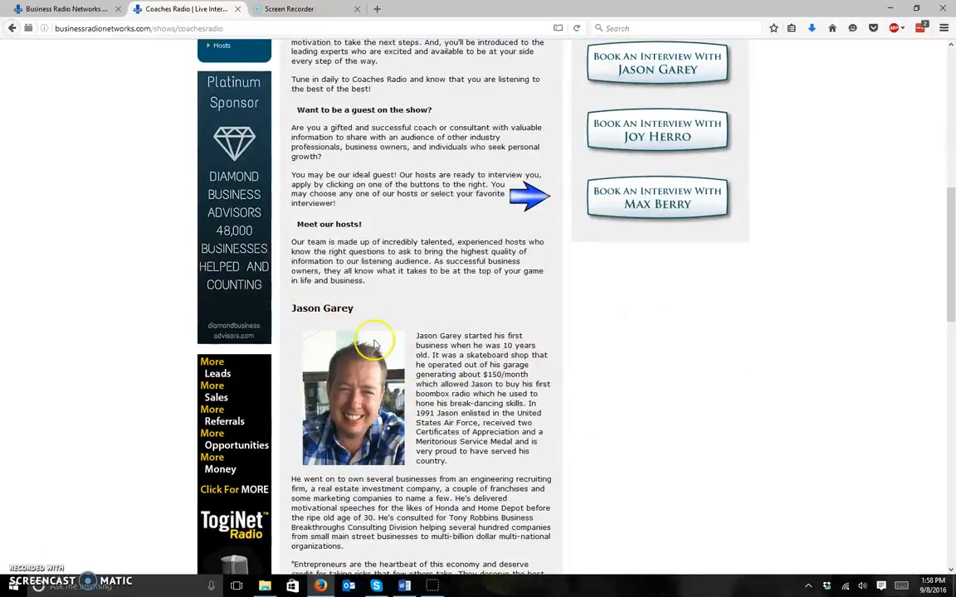
{"action": "scroll", "coordinate": [437, 407], "scroll_direction": "down", "scroll_amount": 2}
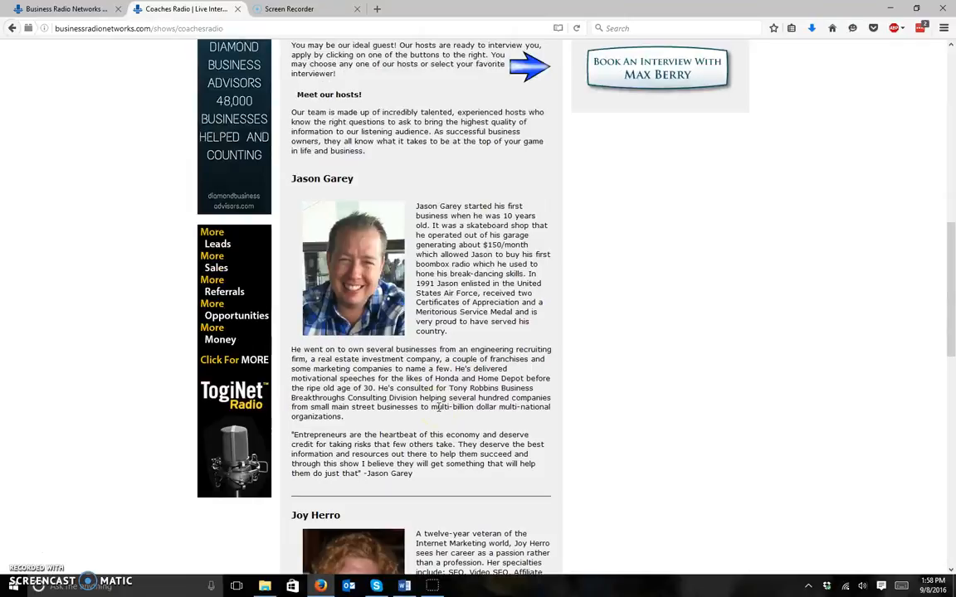
{"action": "scroll", "coordinate": [438, 407], "scroll_direction": "down", "scroll_amount": 6}
{"action": "scroll", "coordinate": [437, 407], "scroll_direction": "up", "scroll_amount": 12}
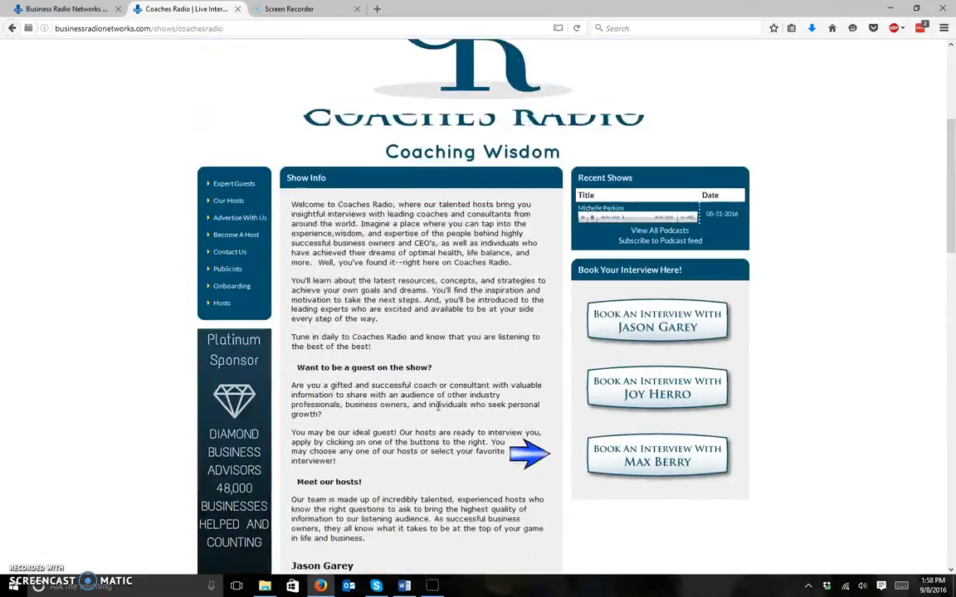
{"action": "scroll", "coordinate": [437, 406], "scroll_direction": "up", "scroll_amount": 2}
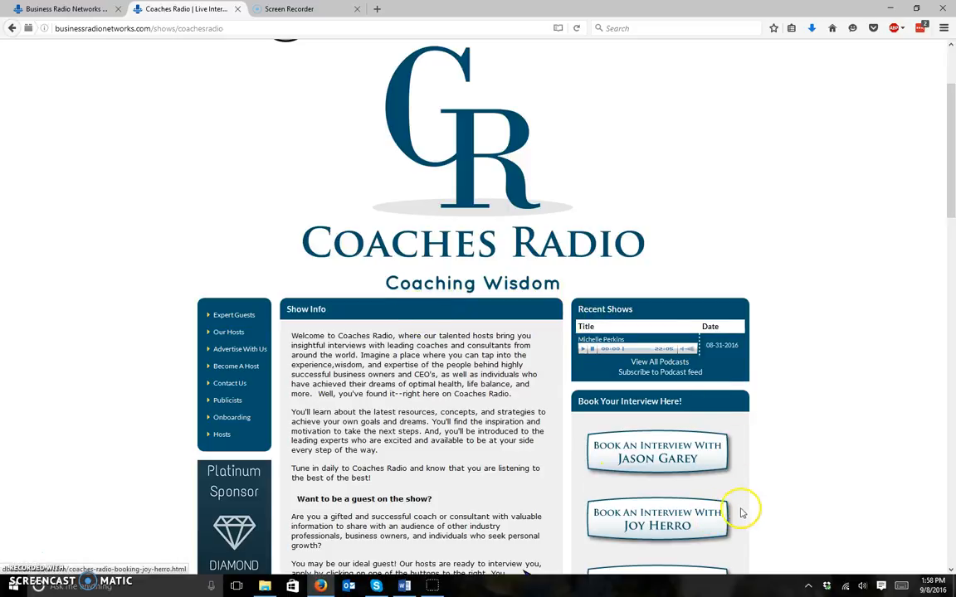
{"action": "scroll", "coordinate": [744, 512], "scroll_direction": "down", "scroll_amount": 3}
{"action": "scroll", "coordinate": [744, 512], "scroll_direction": "up", "scroll_amount": 2}
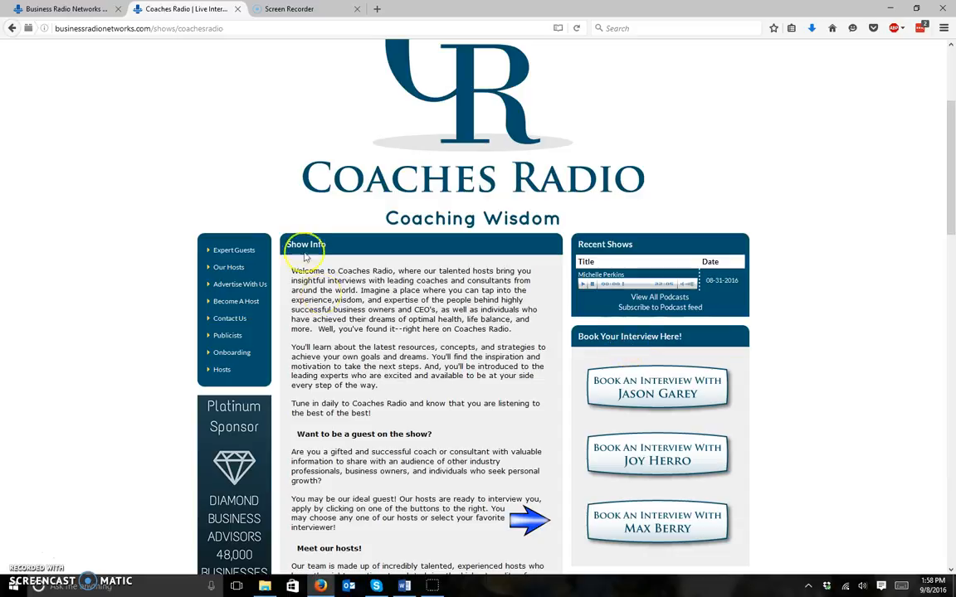
Switch to the Business Radio Networks administration site and log out of the show's account.
{"action": "left_click", "coordinate": [41, 10]}
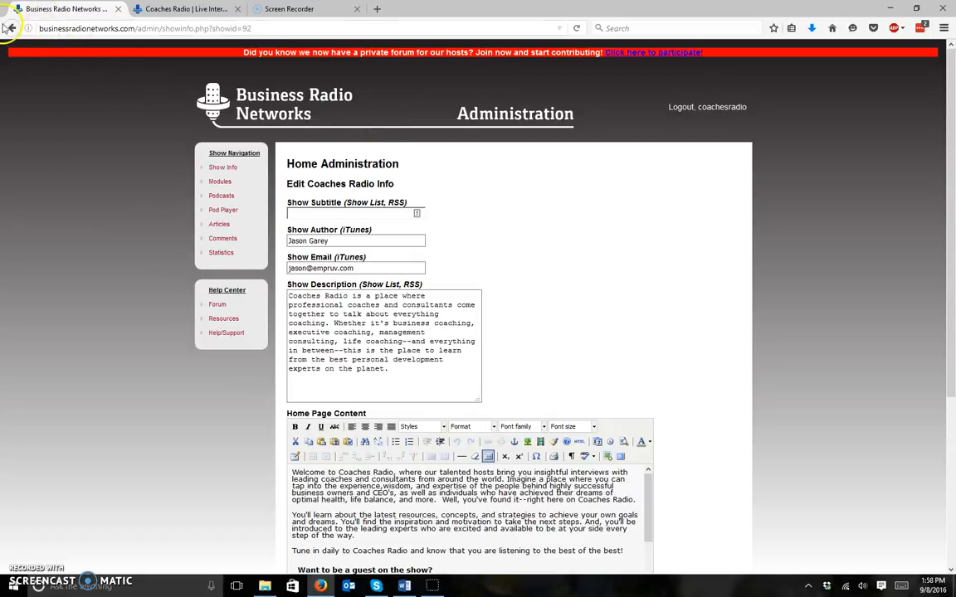
{"action": "left_click", "coordinate": [11, 30]}
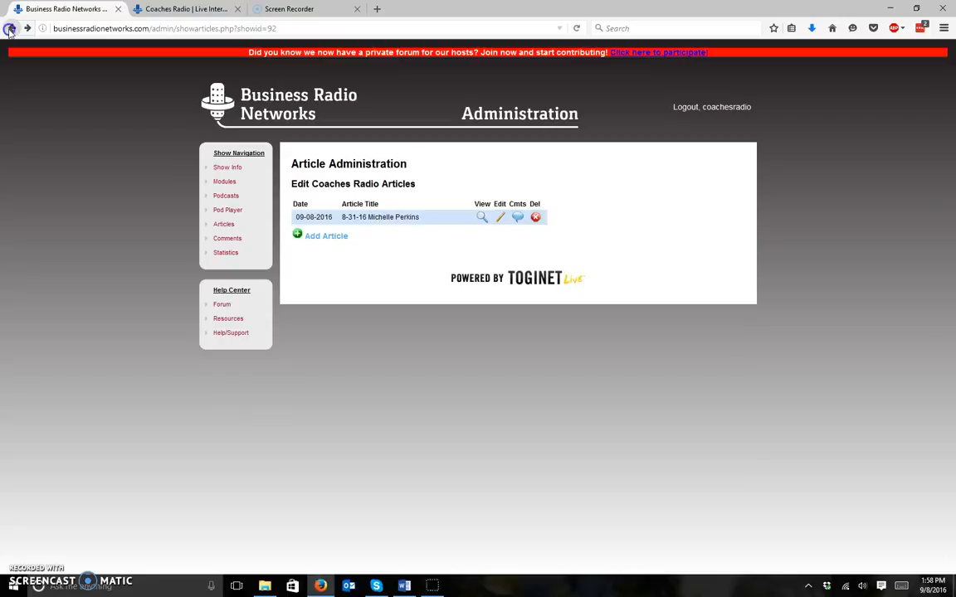
{"action": "left_click", "coordinate": [10, 30]}
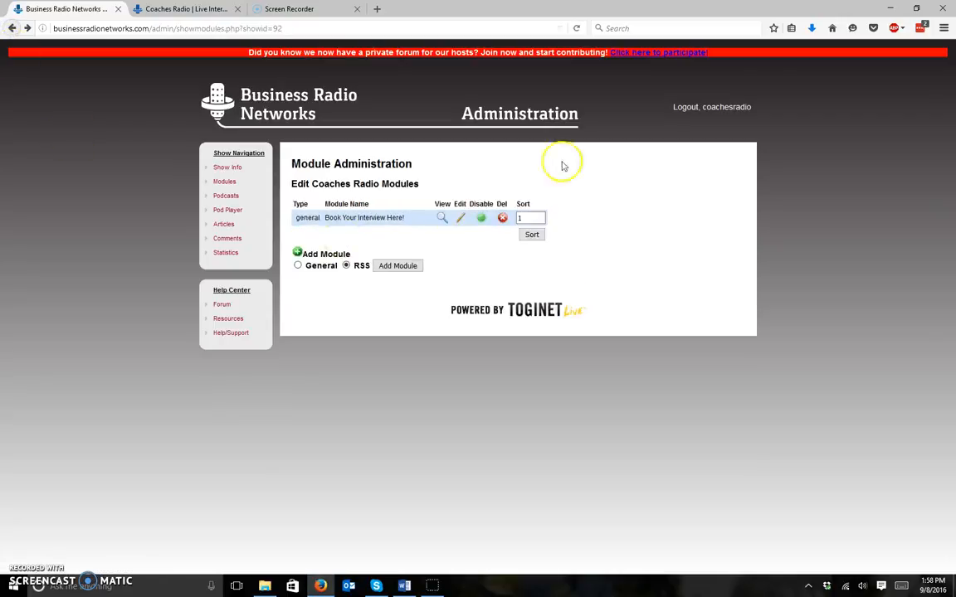
{"action": "left_click", "coordinate": [712, 109]}
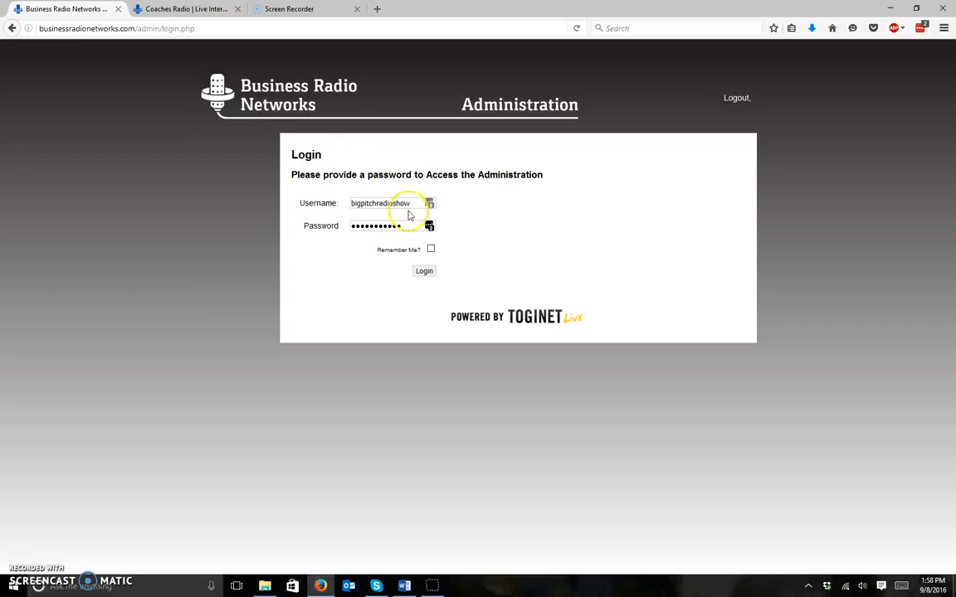
Try to log in to the administration with the username coachesradio and the account password.
{"action": "left_click", "coordinate": [402, 202]}
{"action": "double_click", "coordinate": [401, 203]}
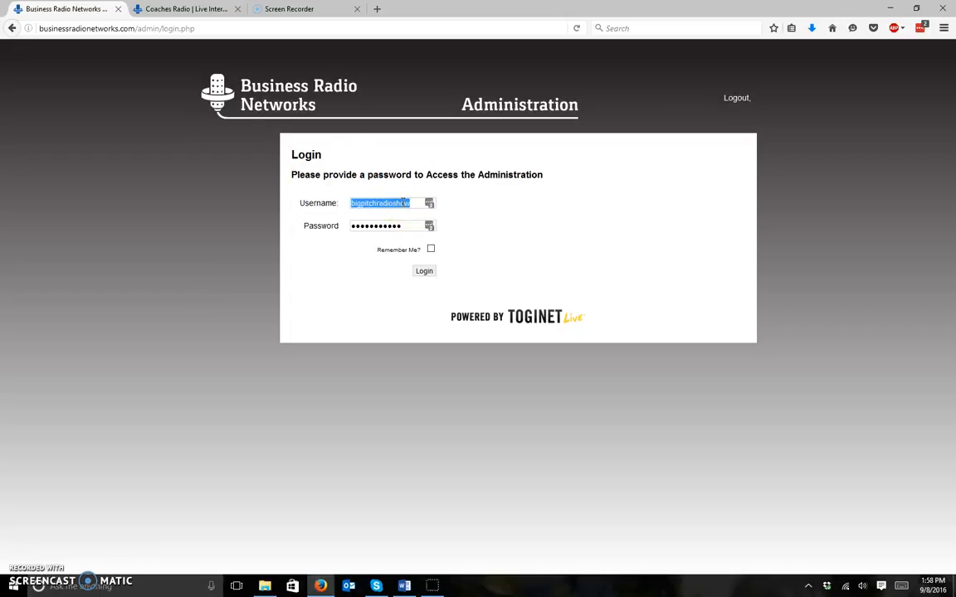
{"action": "type", "text": "coachesradio"}
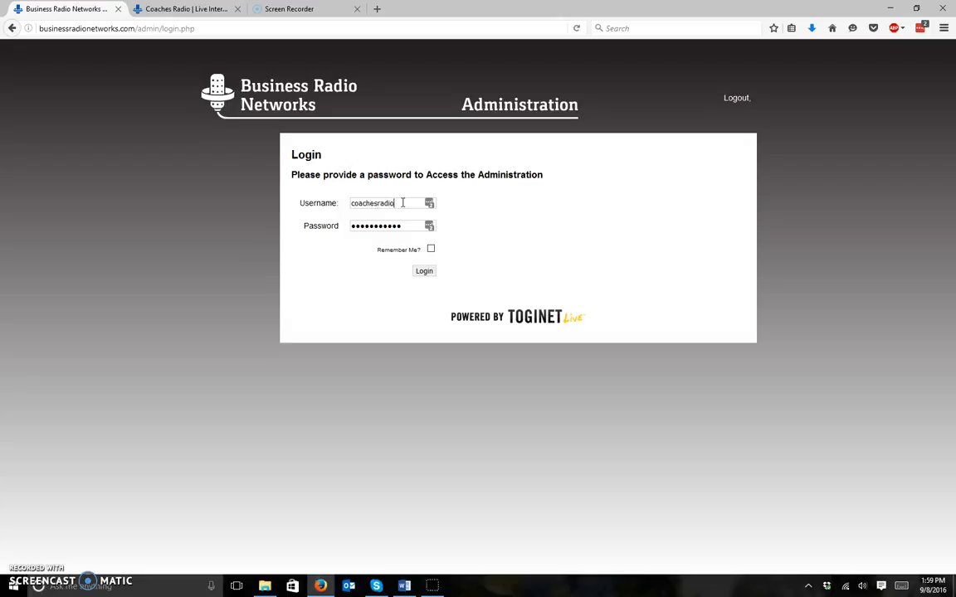
{"action": "key", "text": "Tab"}
{"action": "type", "text": "****"}
{"action": "left_click", "coordinate": [424, 271]}
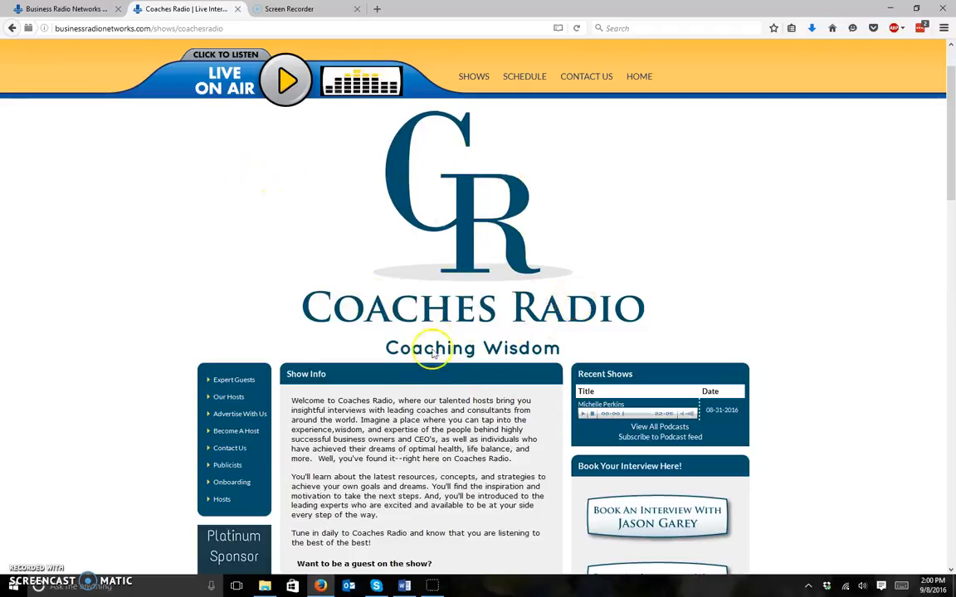
Check the recent shows area on the public Coaches Radio page, then submit the administration login again.
{"action": "scroll", "coordinate": [406, 469], "scroll_direction": "down", "scroll_amount": 2}
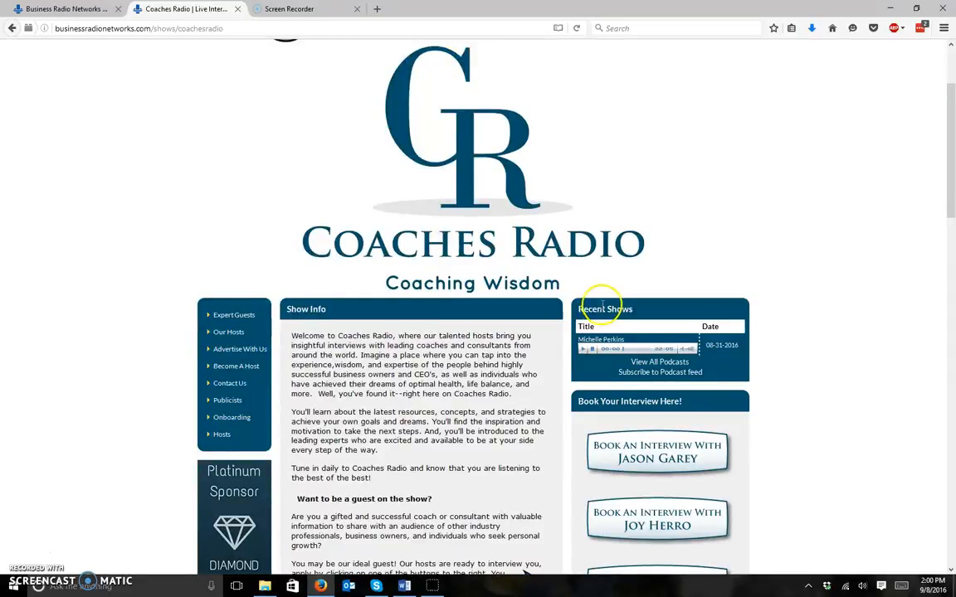
{"action": "left_click", "coordinate": [87, 10]}
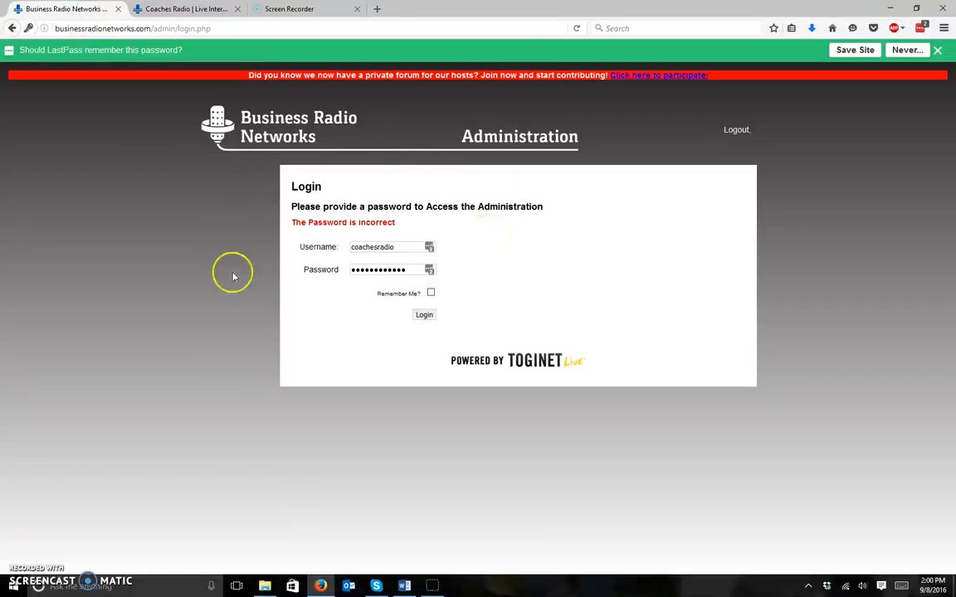
{"action": "left_click", "coordinate": [423, 315]}
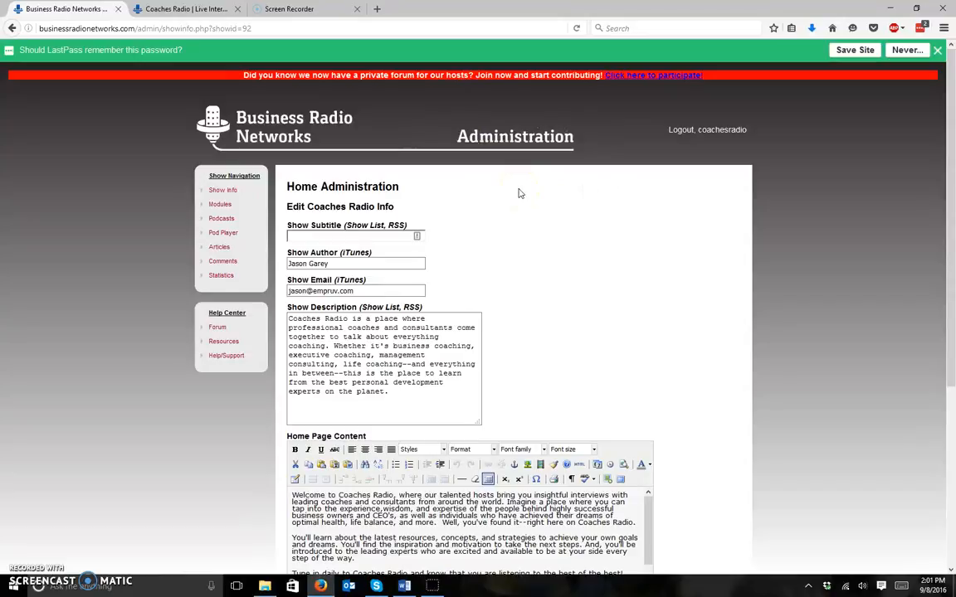
Examine the Show Description and the Home Page Content, including the host biographies, in the show info form.
{"action": "left_click", "coordinate": [350, 336]}
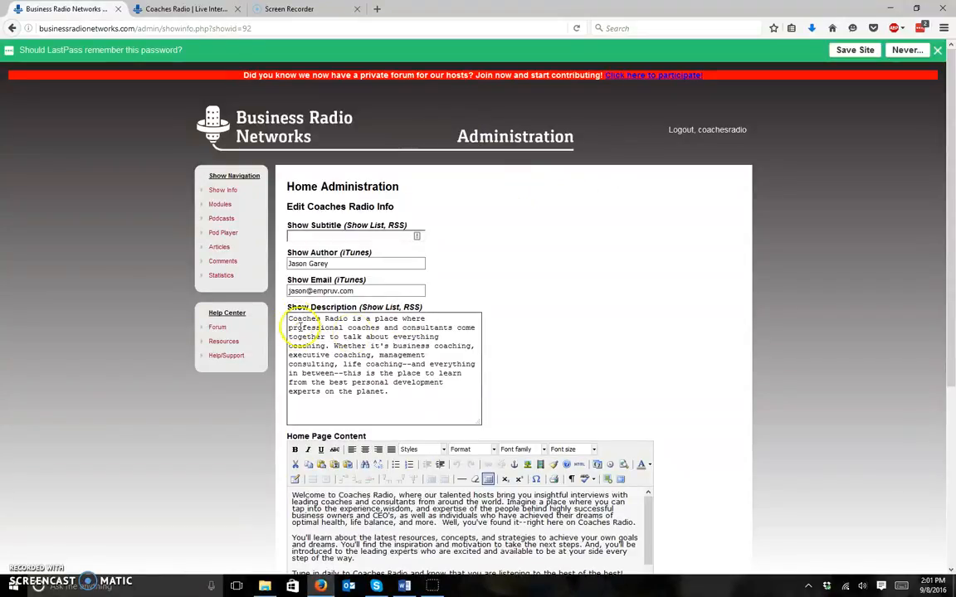
{"action": "left_click_drag", "start_coordinate": [425, 390], "coordinate": [289, 318]}
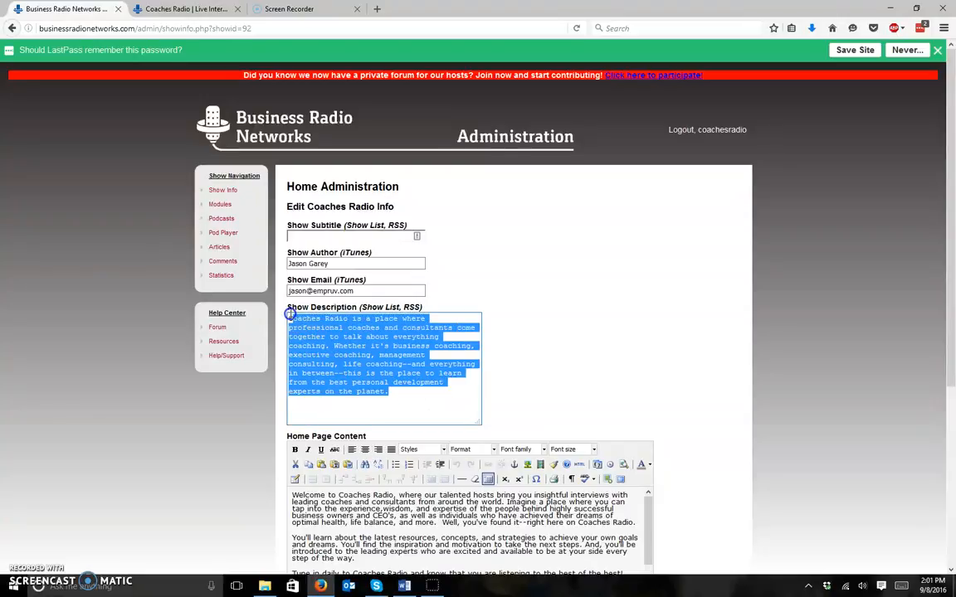
{"action": "left_click", "coordinate": [358, 336]}
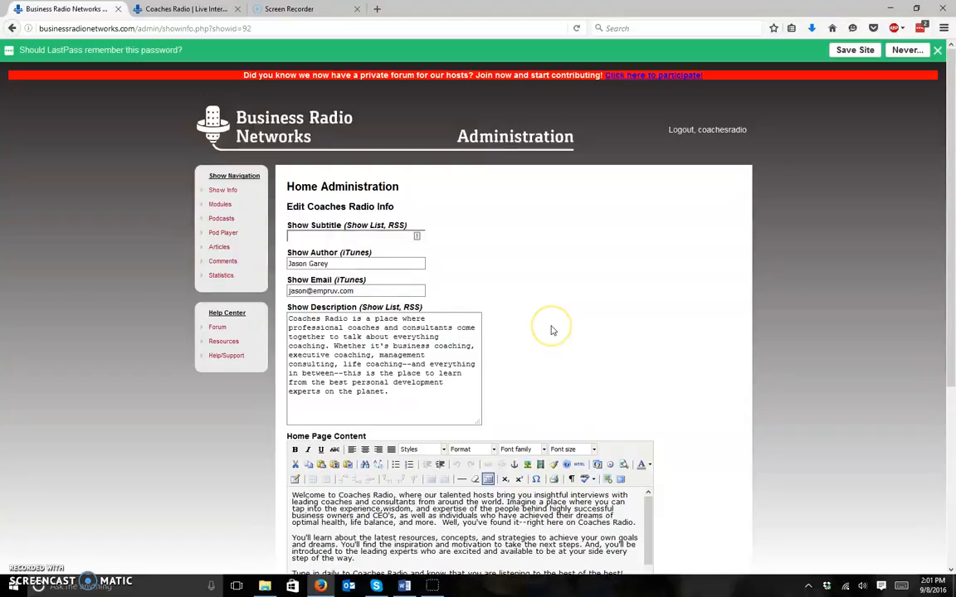
{"action": "scroll", "coordinate": [551, 330], "scroll_direction": "down", "scroll_amount": 2}
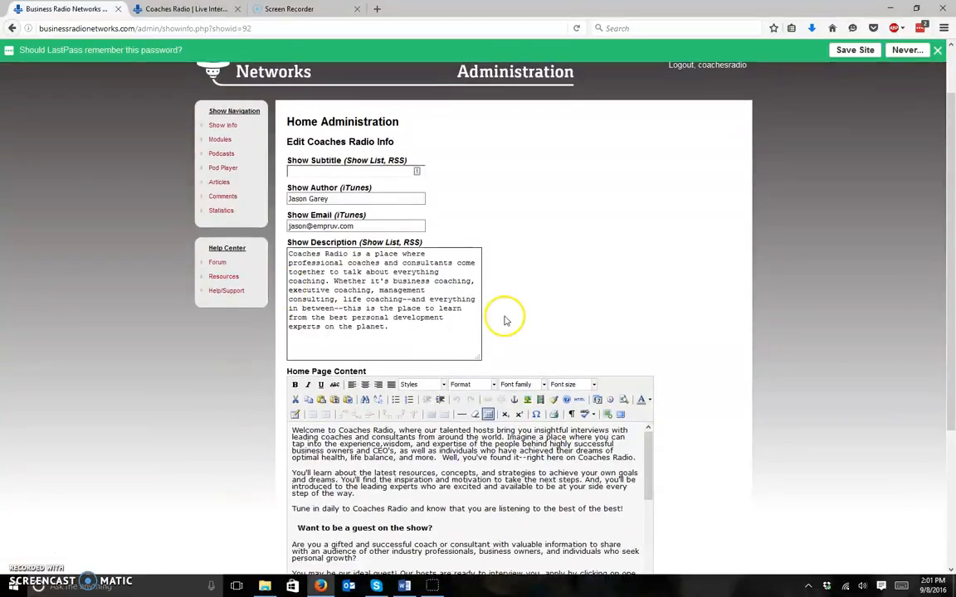
{"action": "scroll", "coordinate": [545, 319], "scroll_direction": "down", "scroll_amount": 2}
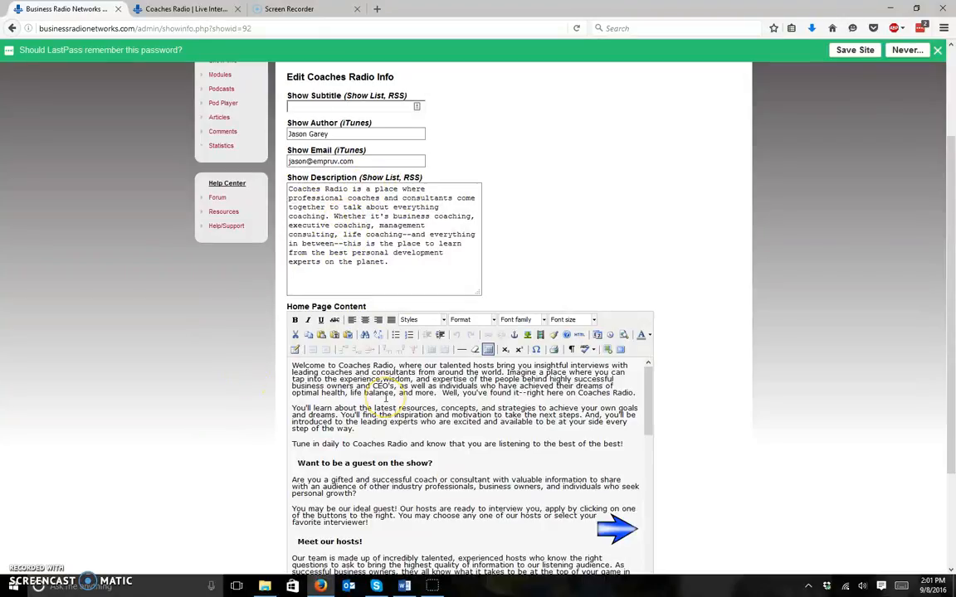
{"action": "scroll", "coordinate": [385, 399], "scroll_direction": "down", "scroll_amount": 2}
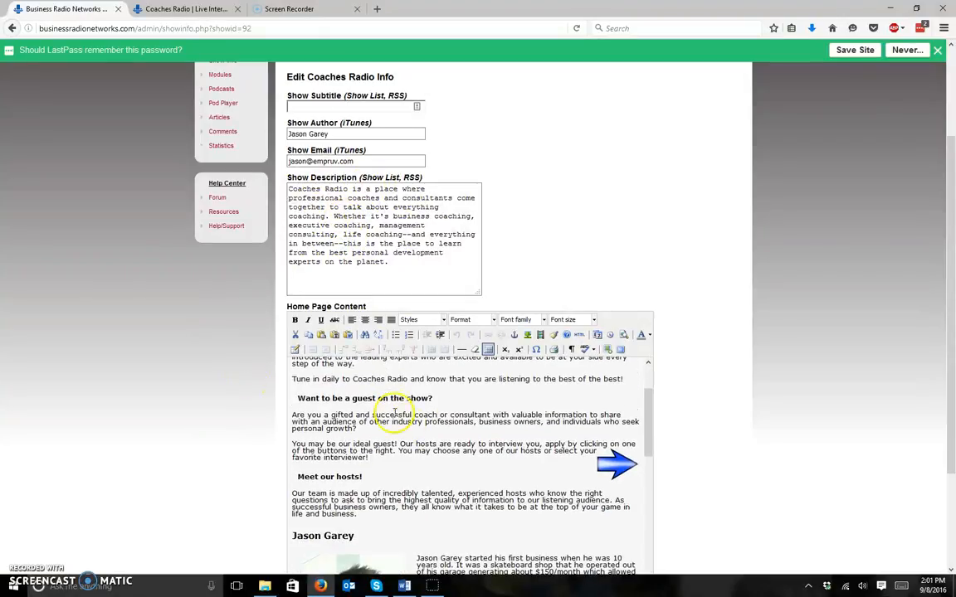
{"action": "scroll", "coordinate": [407, 415], "scroll_direction": "down", "scroll_amount": 5}
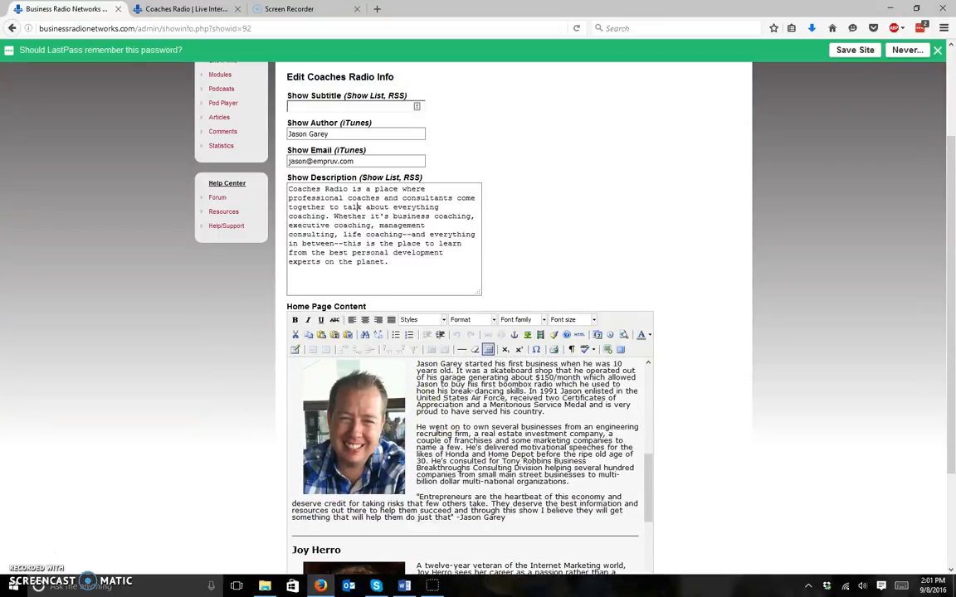
{"action": "scroll", "coordinate": [438, 431], "scroll_direction": "up", "scroll_amount": 2}
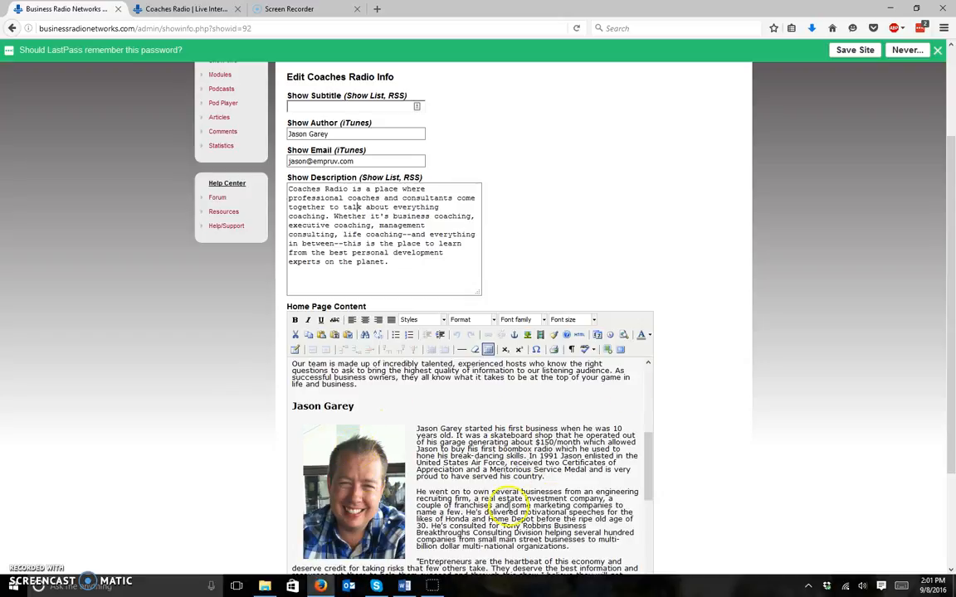
{"action": "scroll", "coordinate": [539, 474], "scroll_direction": "down", "scroll_amount": 2}
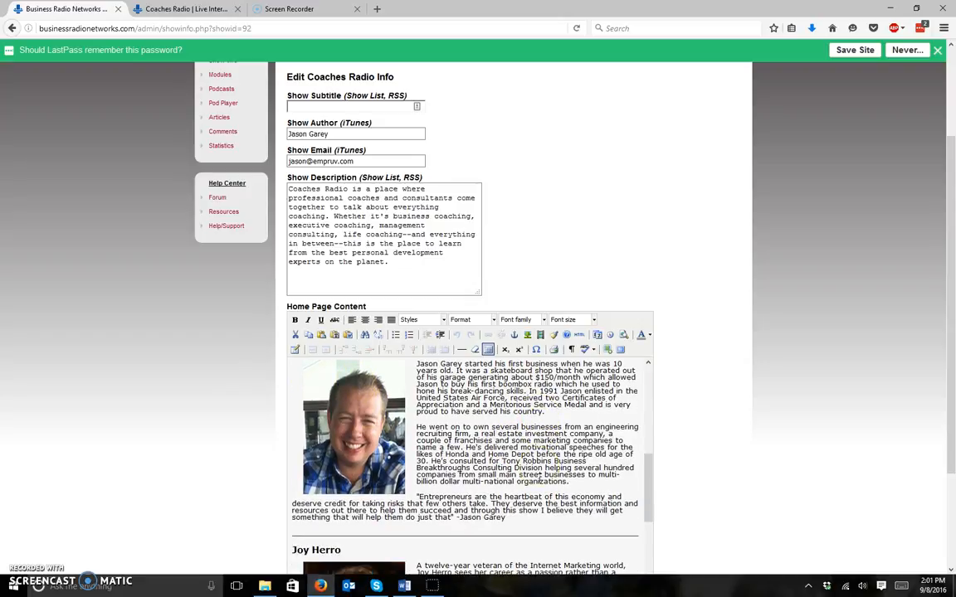
{"action": "scroll", "coordinate": [539, 475], "scroll_direction": "down", "scroll_amount": 5}
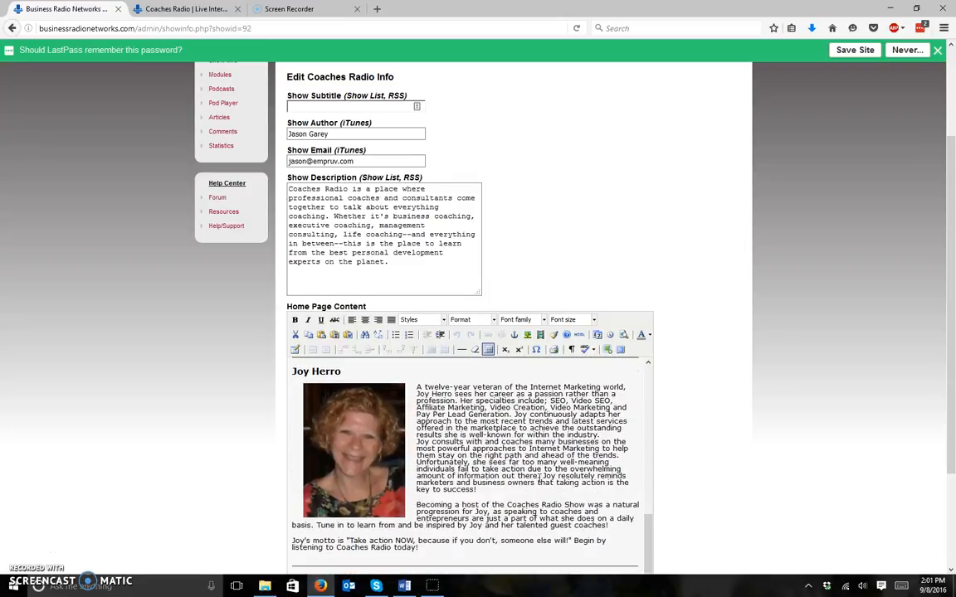
{"action": "scroll", "coordinate": [724, 483], "scroll_direction": "down", "scroll_amount": 3}
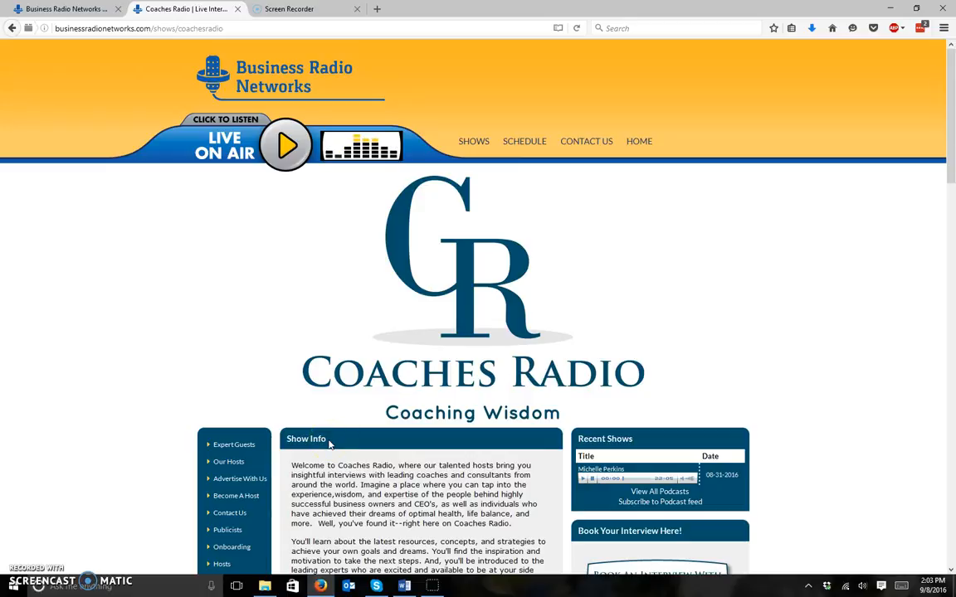
Review the Show Info section on the public Coaches Radio page and log back in to the administration.
{"action": "scroll", "coordinate": [329, 445], "scroll_direction": "down", "scroll_amount": 2}
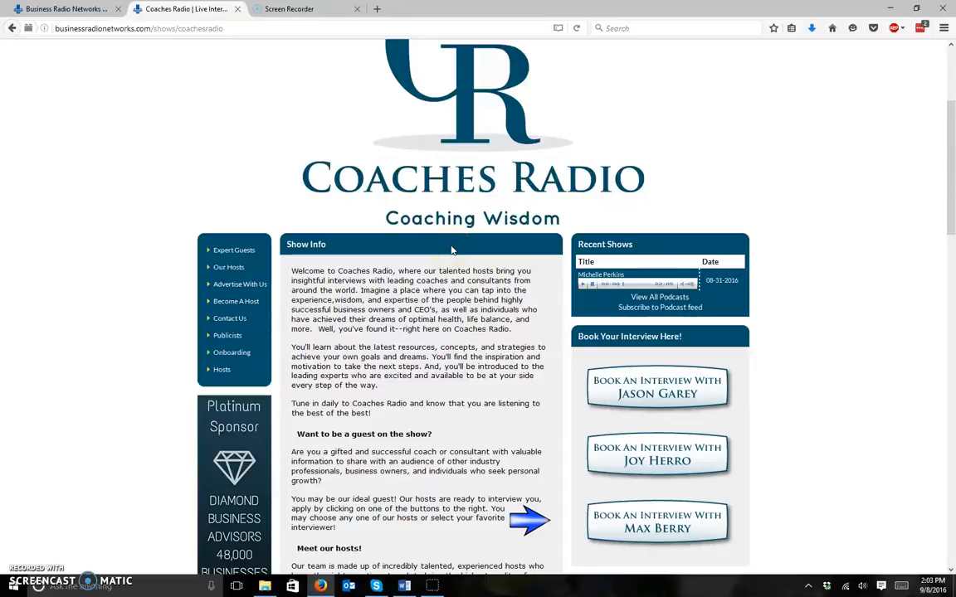
{"action": "scroll", "coordinate": [451, 249], "scroll_direction": "up", "scroll_amount": 4}
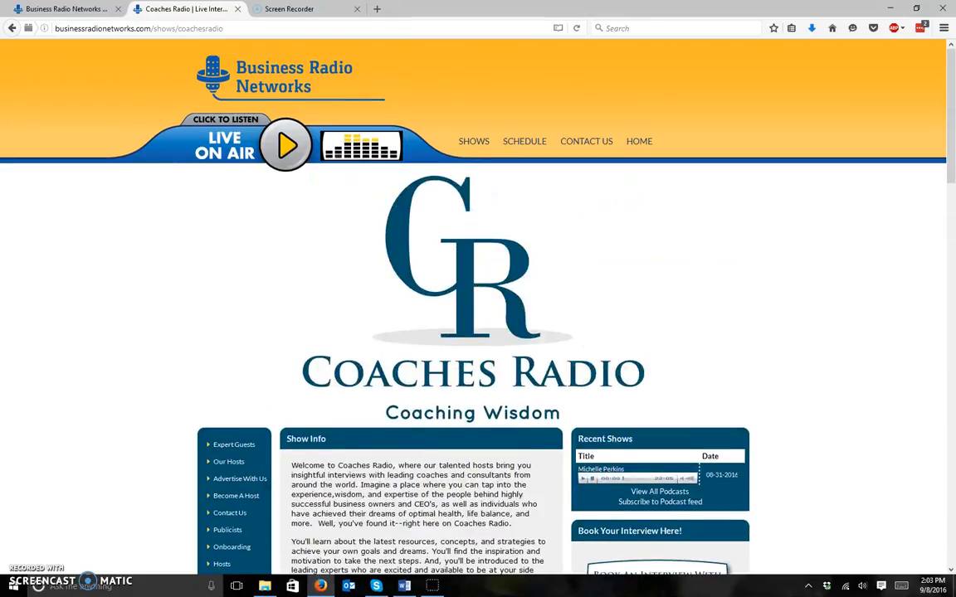
{"action": "left_click", "coordinate": [60, 10]}
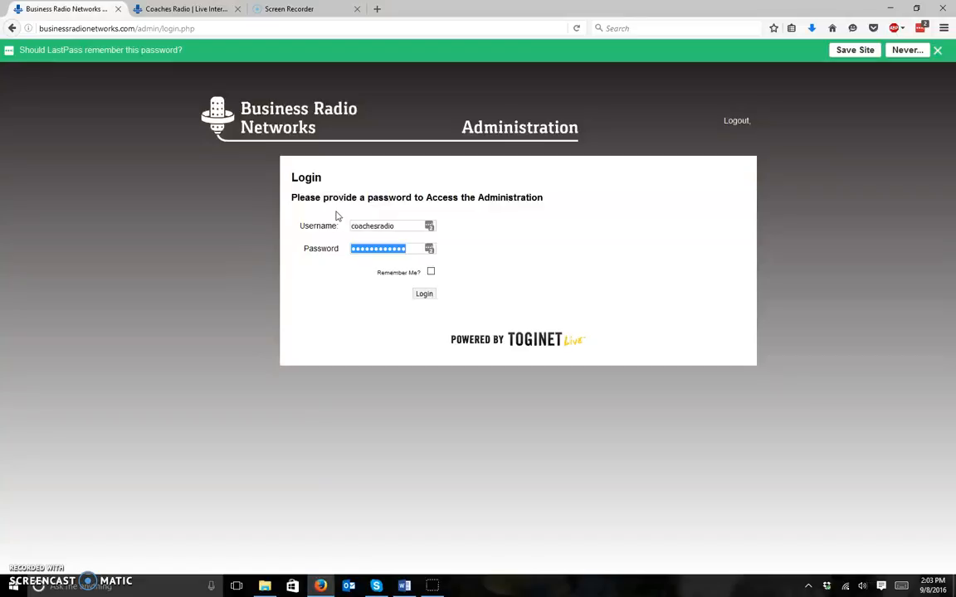
{"action": "left_click", "coordinate": [423, 294]}
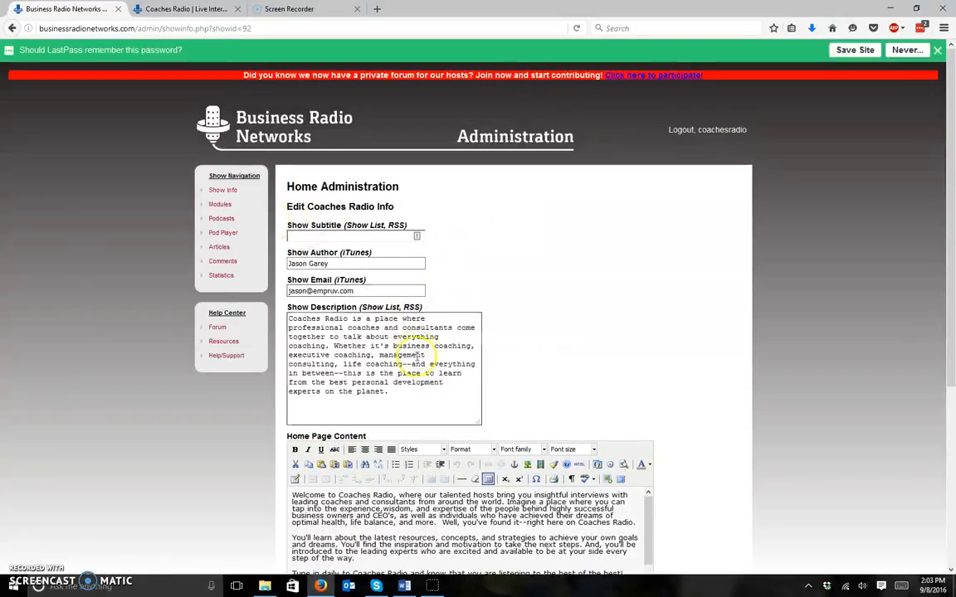
Compare the Show Description in the show info form with the Show Info section on the public Coaches Radio page.
{"action": "left_click_drag", "start_coordinate": [289, 317], "coordinate": [375, 392]}
{"action": "scroll", "coordinate": [387, 393], "scroll_direction": "down", "scroll_amount": 3}
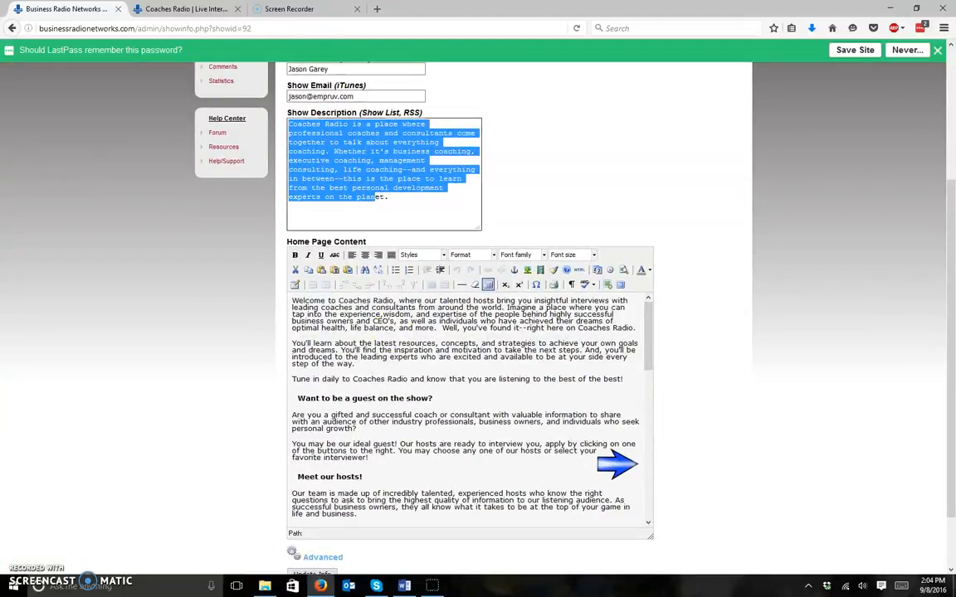
{"action": "left_click", "coordinate": [164, 10]}
{"action": "left_click", "coordinate": [568, 378]}
{"action": "scroll", "coordinate": [482, 407], "scroll_direction": "down", "scroll_amount": 8}
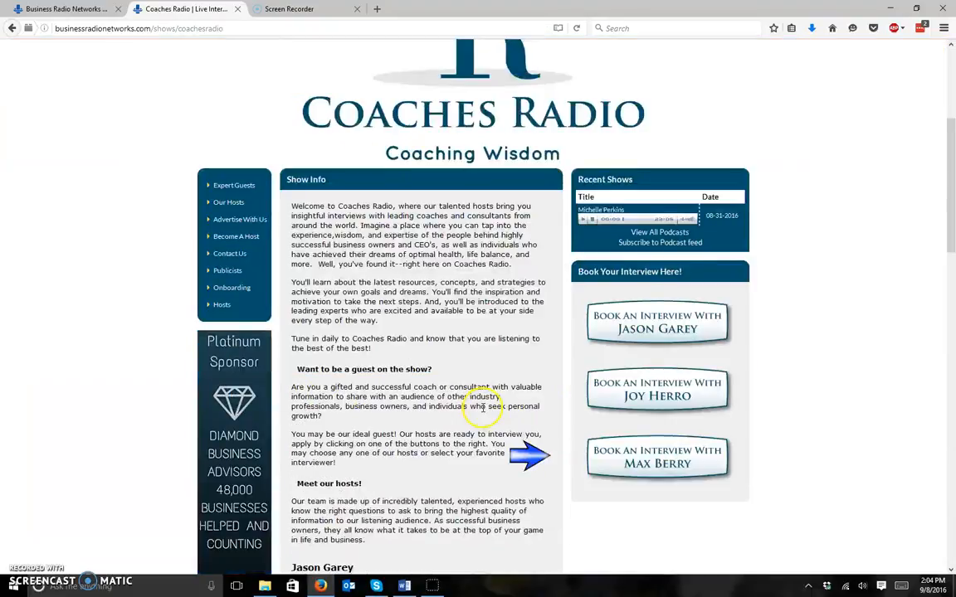
{"action": "scroll", "coordinate": [483, 406], "scroll_direction": "up", "scroll_amount": 10}
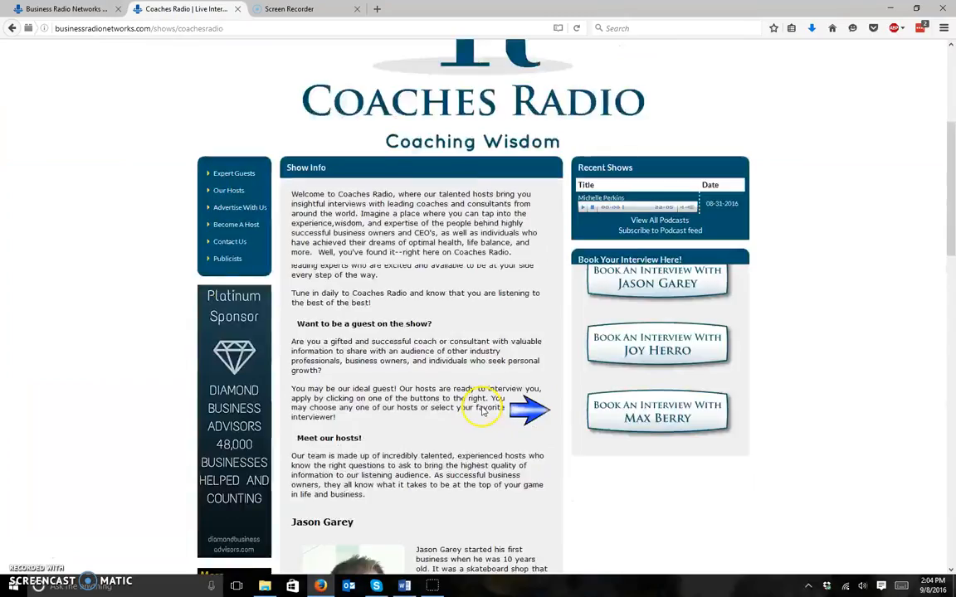
Examine the Home Page Content in the show info form down to the last host biography.
{"action": "left_click", "coordinate": [71, 10]}
{"action": "scroll", "coordinate": [531, 374], "scroll_direction": "down", "scroll_amount": 3}
{"action": "scroll", "coordinate": [531, 375], "scroll_direction": "down", "scroll_amount": 5}
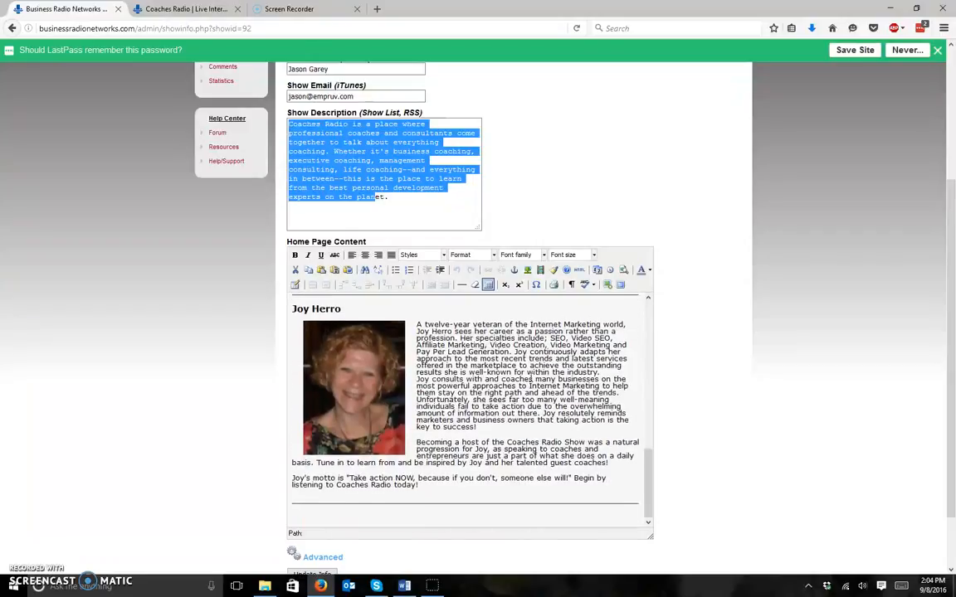
{"action": "scroll", "coordinate": [531, 376], "scroll_direction": "up", "scroll_amount": 8}
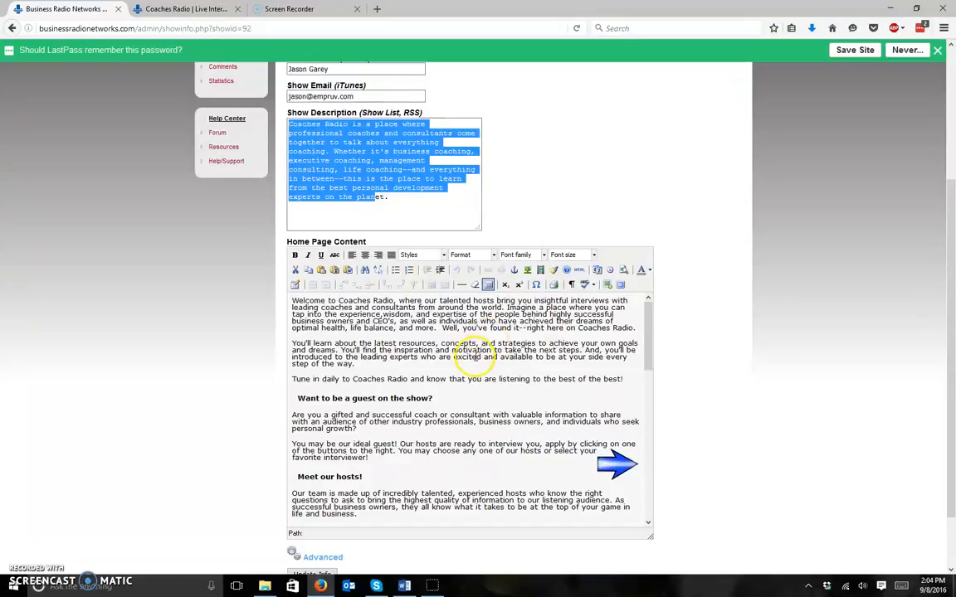
Open the 8-31-16 guest article from the public Coaches Radio page and review its bio and sharing option.
{"action": "left_click", "coordinate": [178, 10]}
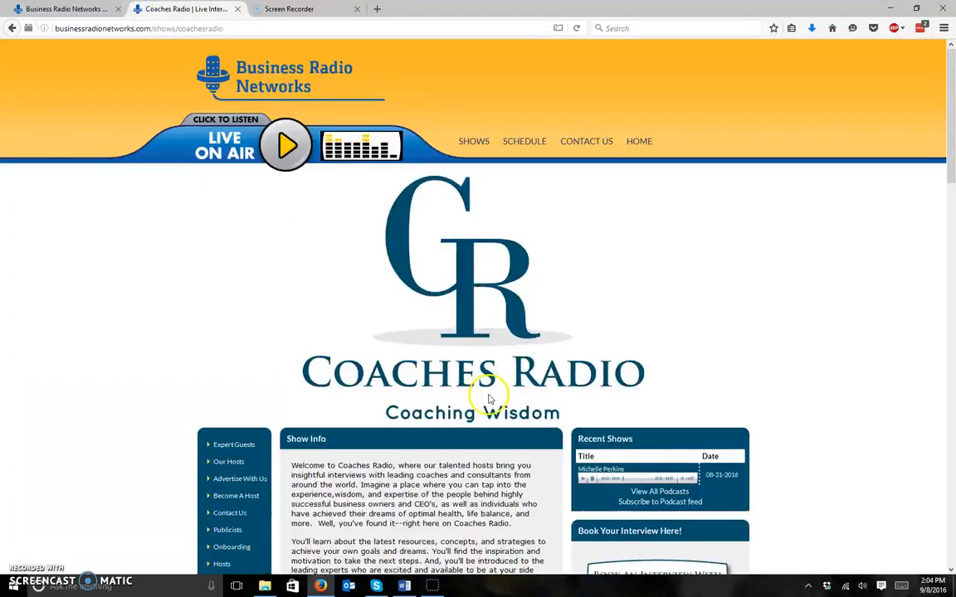
{"action": "scroll", "coordinate": [498, 407], "scroll_direction": "down", "scroll_amount": 3}
{"action": "scroll", "coordinate": [498, 419], "scroll_direction": "down", "scroll_amount": 15}
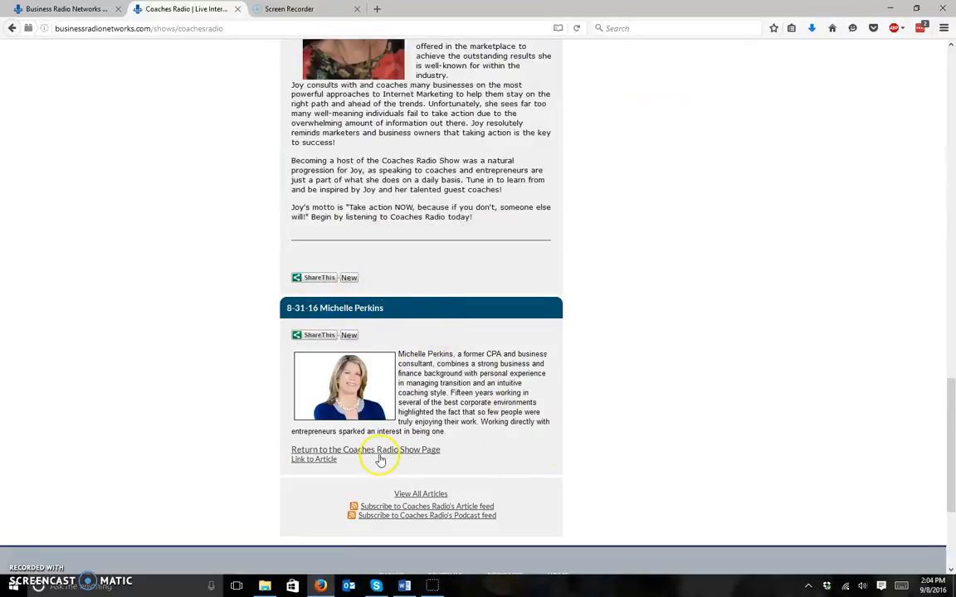
{"action": "left_click", "coordinate": [325, 461]}
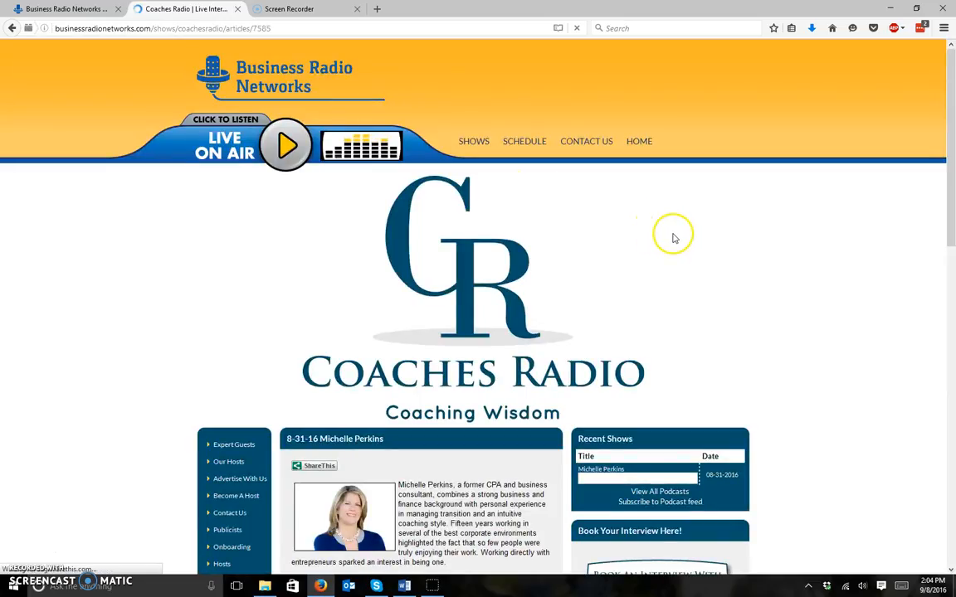
{"action": "scroll", "coordinate": [674, 238], "scroll_direction": "down", "scroll_amount": 5}
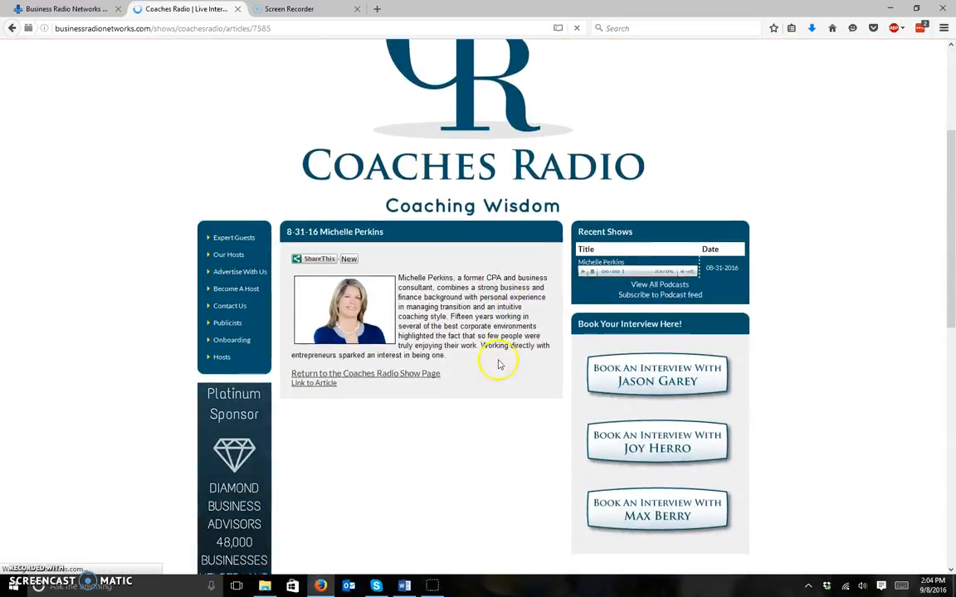
{"action": "scroll", "coordinate": [498, 363], "scroll_direction": "down", "scroll_amount": 3}
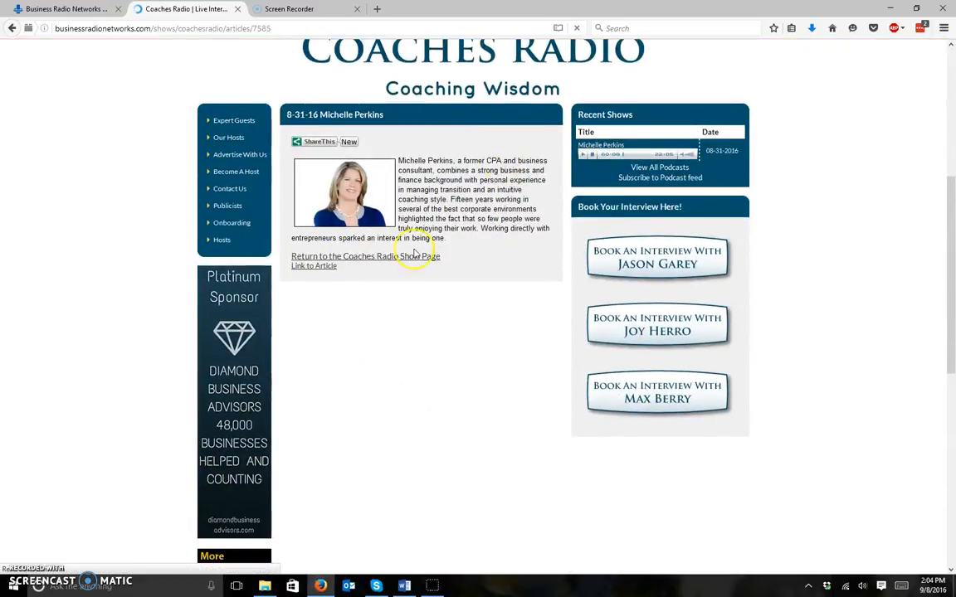
{"action": "left_click", "coordinate": [314, 144]}
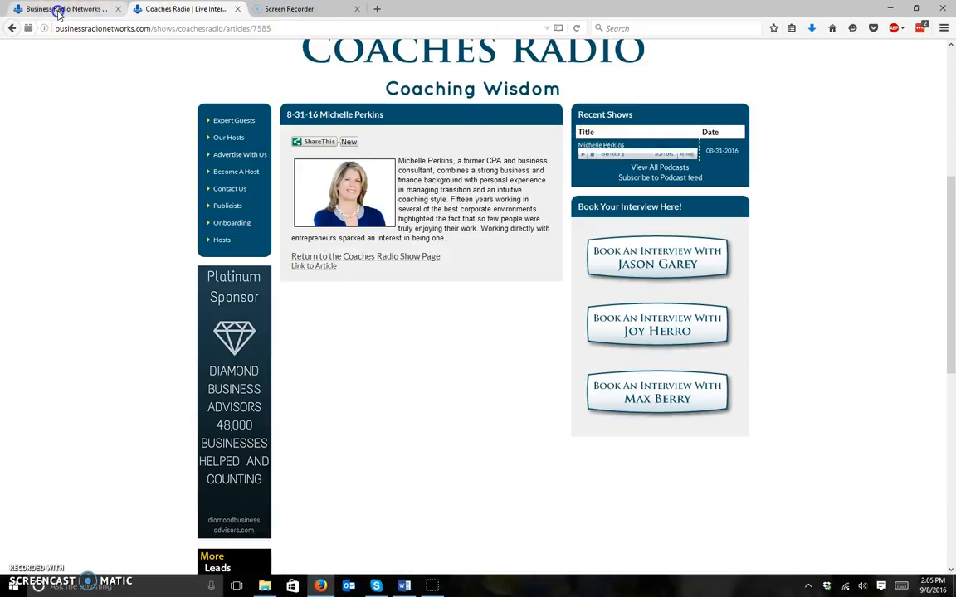
Return from the guest article to the public show page and view its Show Info and Recent Shows sections.
{"action": "left_click", "coordinate": [59, 10]}
{"action": "left_click", "coordinate": [148, 9]}
{"action": "left_click", "coordinate": [12, 27]}
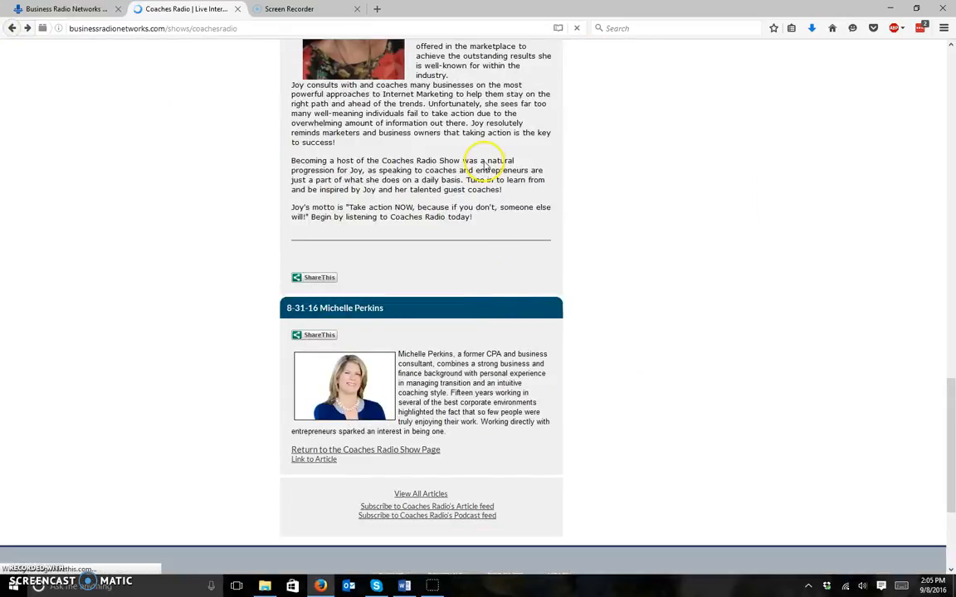
{"action": "scroll", "coordinate": [488, 172], "scroll_direction": "up", "scroll_amount": 6}
{"action": "scroll", "coordinate": [489, 195], "scroll_direction": "up", "scroll_amount": 12}
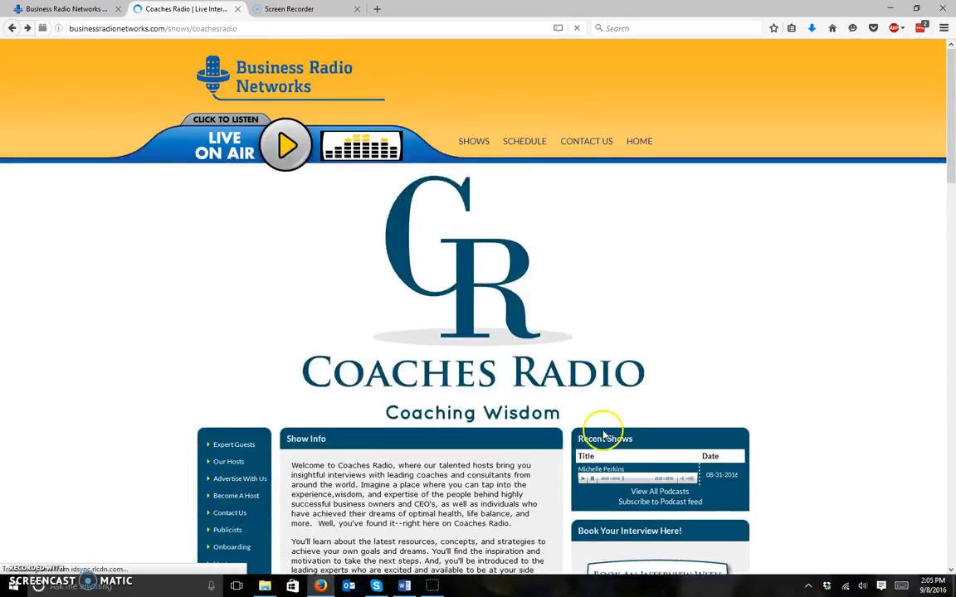
{"action": "scroll", "coordinate": [408, 500], "scroll_direction": "down", "scroll_amount": 1}
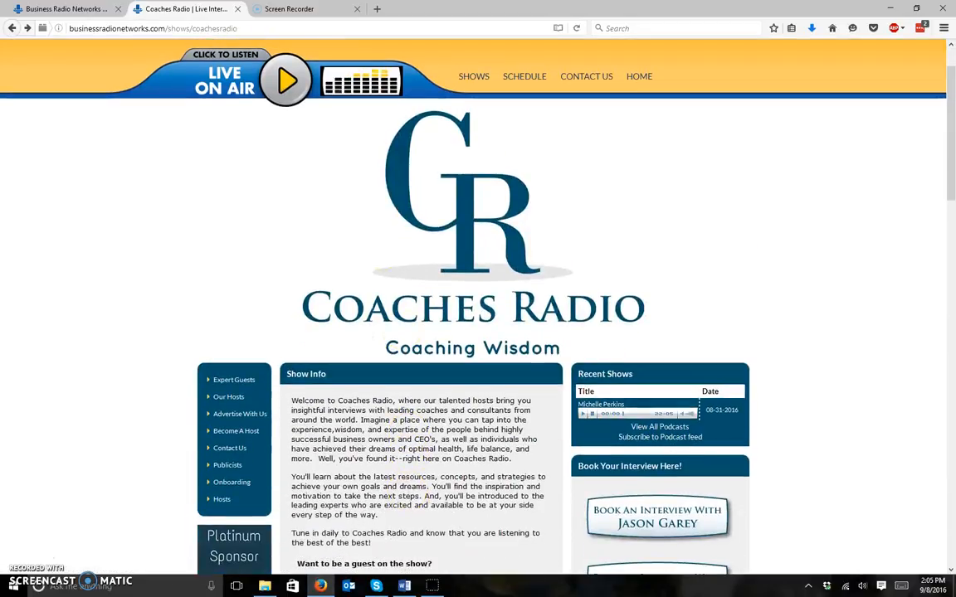
Review the full Show Description text in the administration's show info form.
{"action": "left_click", "coordinate": [66, 9]}
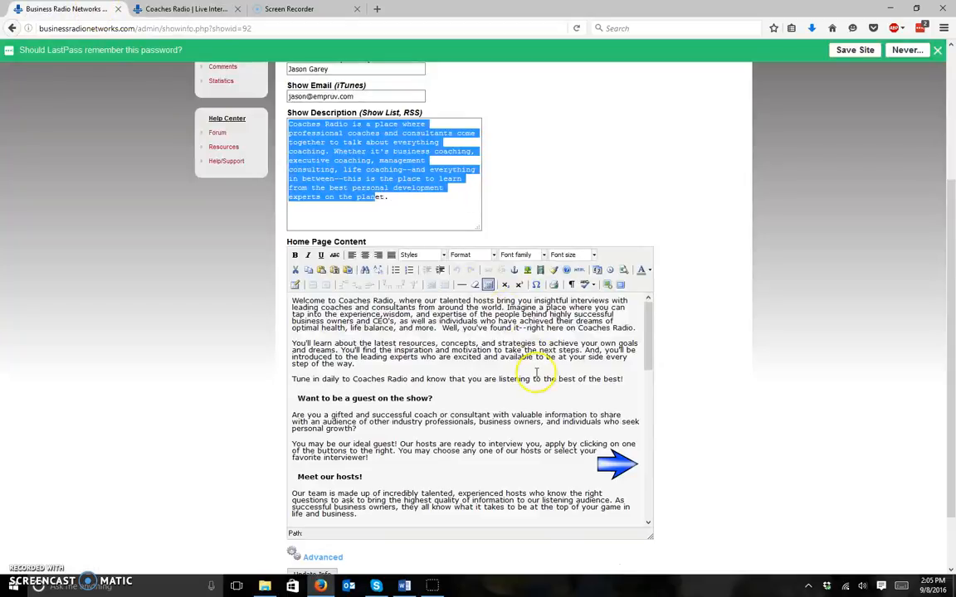
{"action": "left_click", "coordinate": [377, 180]}
{"action": "left_click_drag", "start_coordinate": [389, 196], "coordinate": [287, 119]}
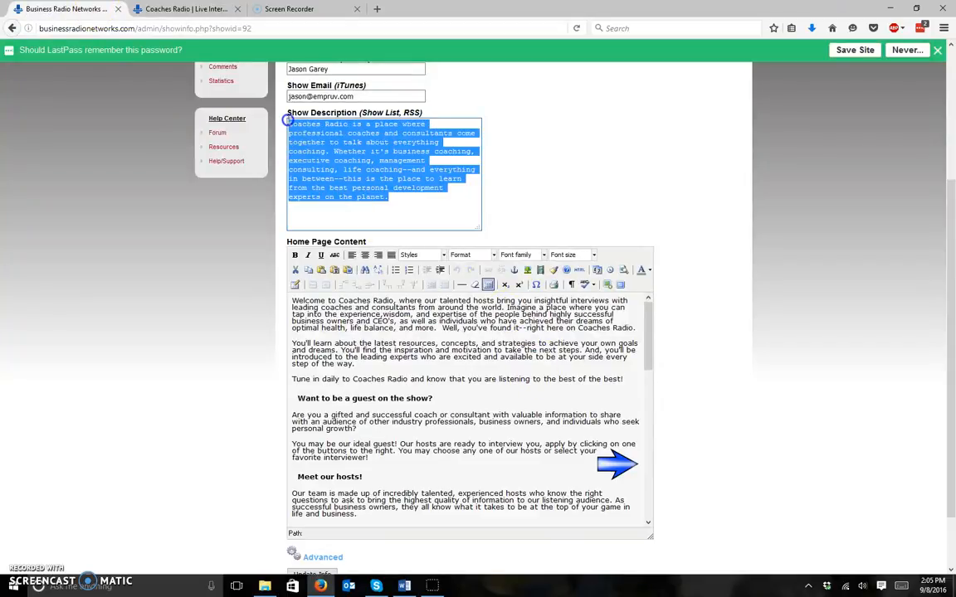
{"action": "left_click", "coordinate": [341, 151]}
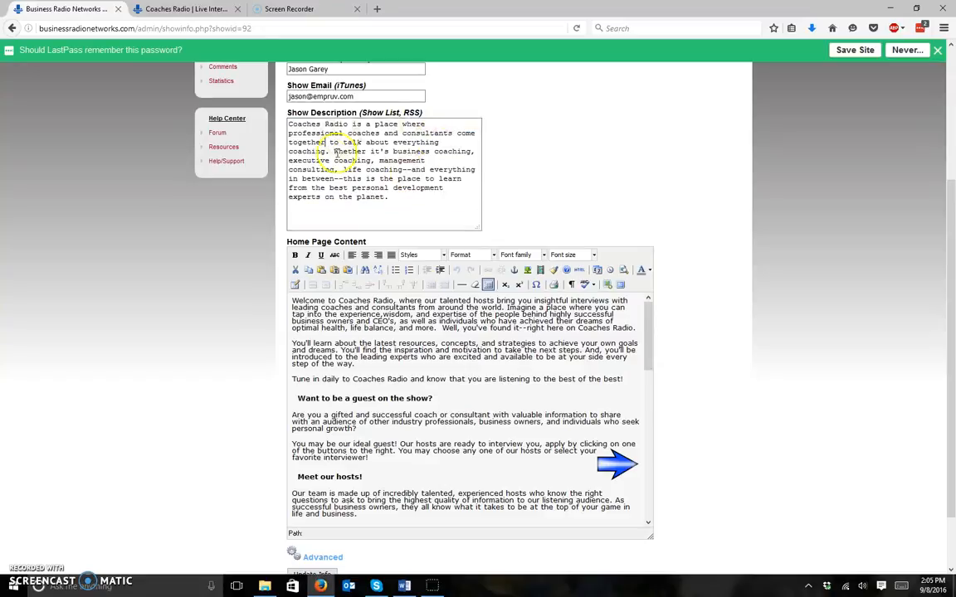
{"action": "left_click", "coordinate": [321, 124]}
{"action": "left_click", "coordinate": [405, 197]}
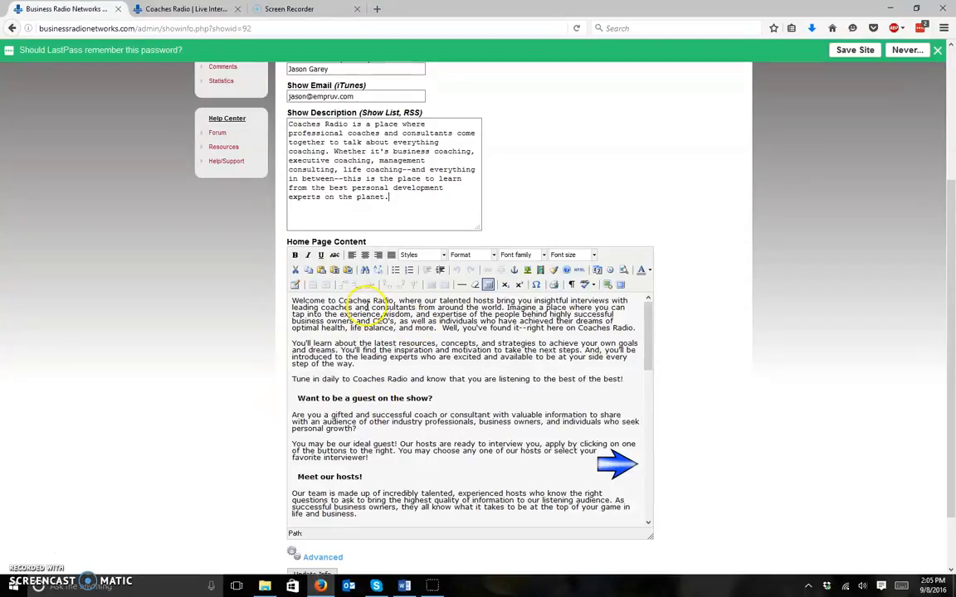
Look through the welcome text and host biographies in the Home Page Content, then return to the start of the form.
{"action": "scroll", "coordinate": [445, 322], "scroll_direction": "down", "scroll_amount": 10}
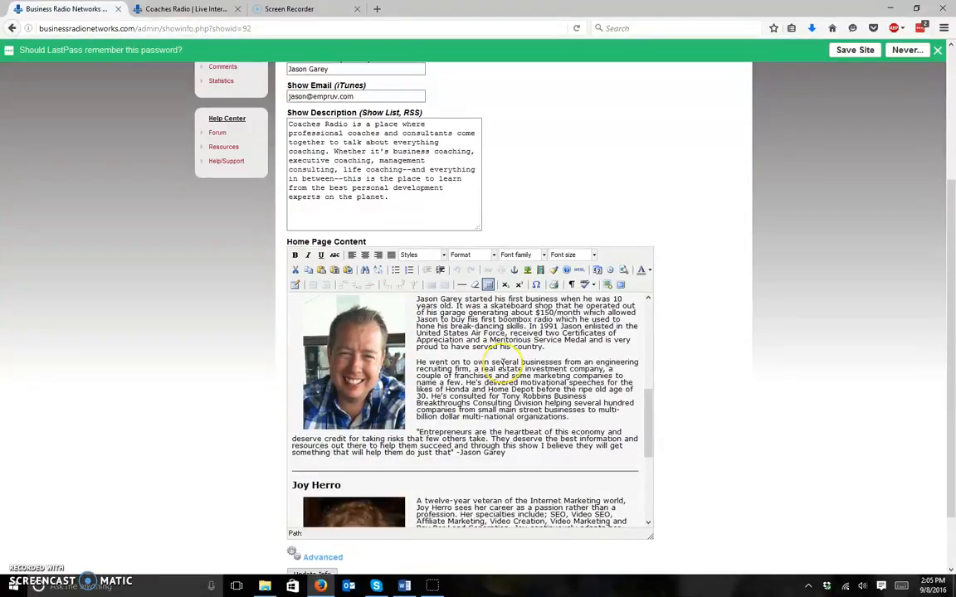
{"action": "scroll", "coordinate": [503, 363], "scroll_direction": "down", "scroll_amount": 5}
{"action": "scroll", "coordinate": [502, 363], "scroll_direction": "up", "scroll_amount": 15}
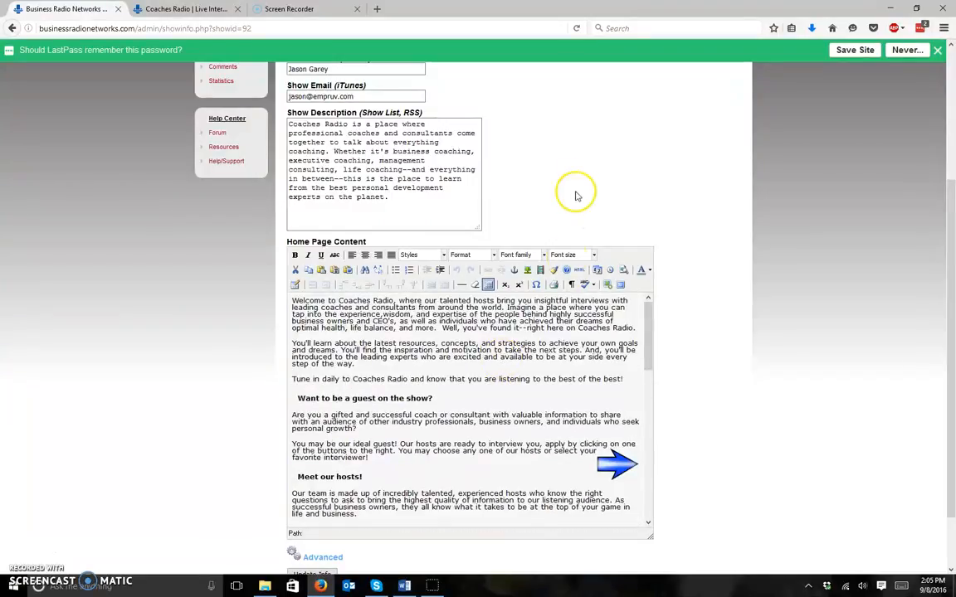
{"action": "scroll", "coordinate": [582, 181], "scroll_direction": "up", "scroll_amount": 3}
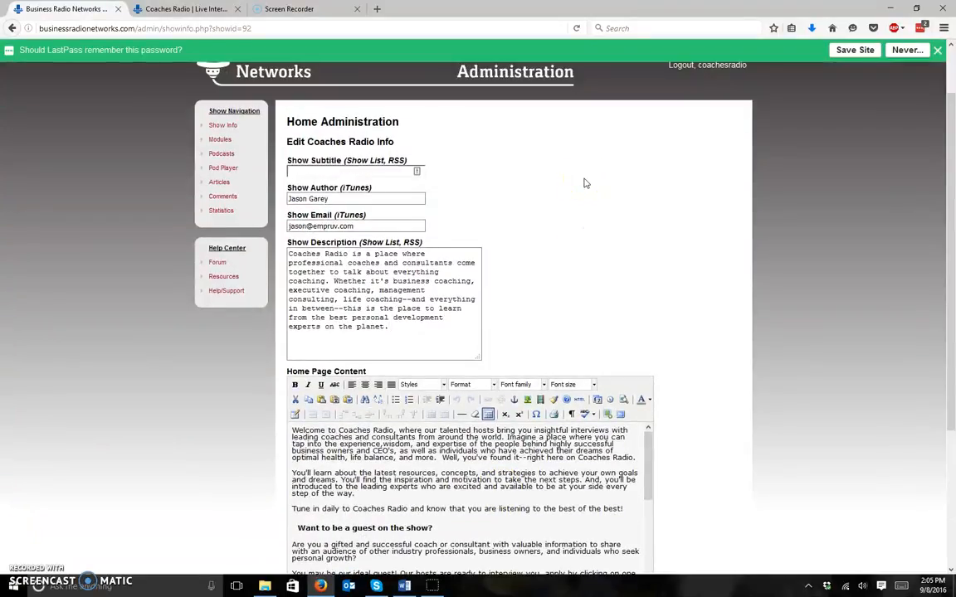
{"action": "left_click", "coordinate": [583, 174]}
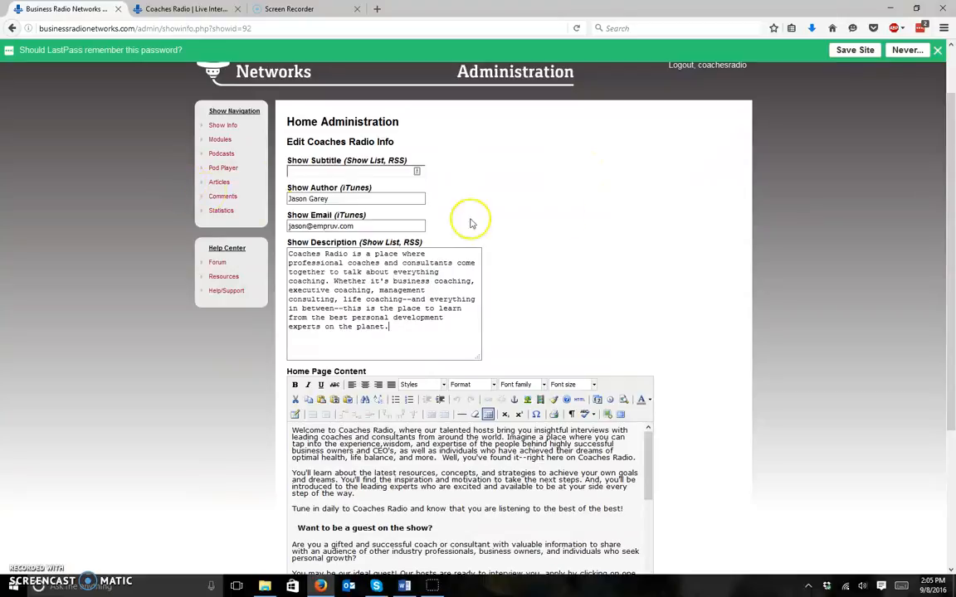
{"action": "scroll", "coordinate": [580, 222], "scroll_direction": "up", "scroll_amount": 2}
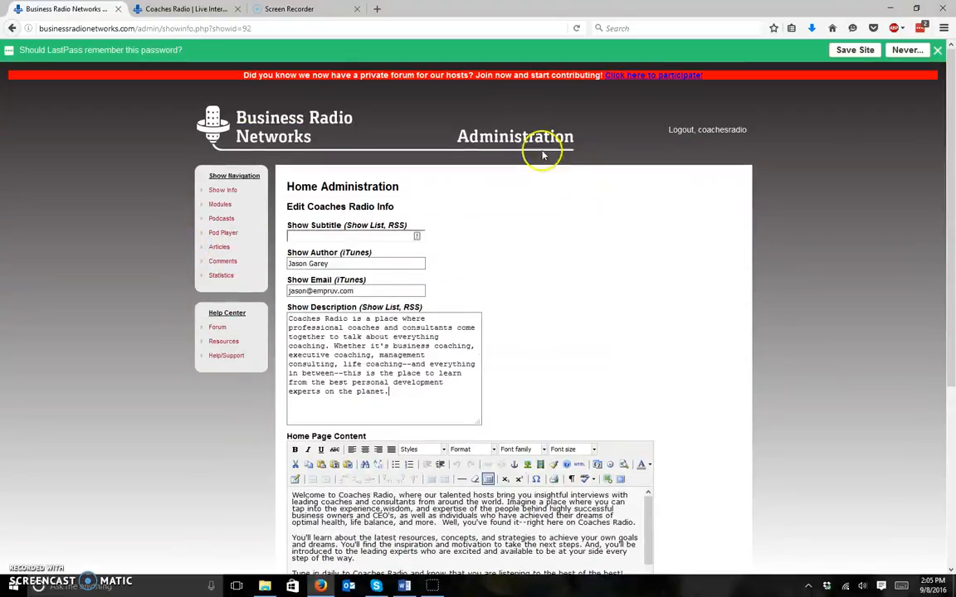
Start a new Coaches Radio article titled with the date 9-6-16, the guest's name and "Life Coaching".
{"action": "left_click", "coordinate": [219, 247]}
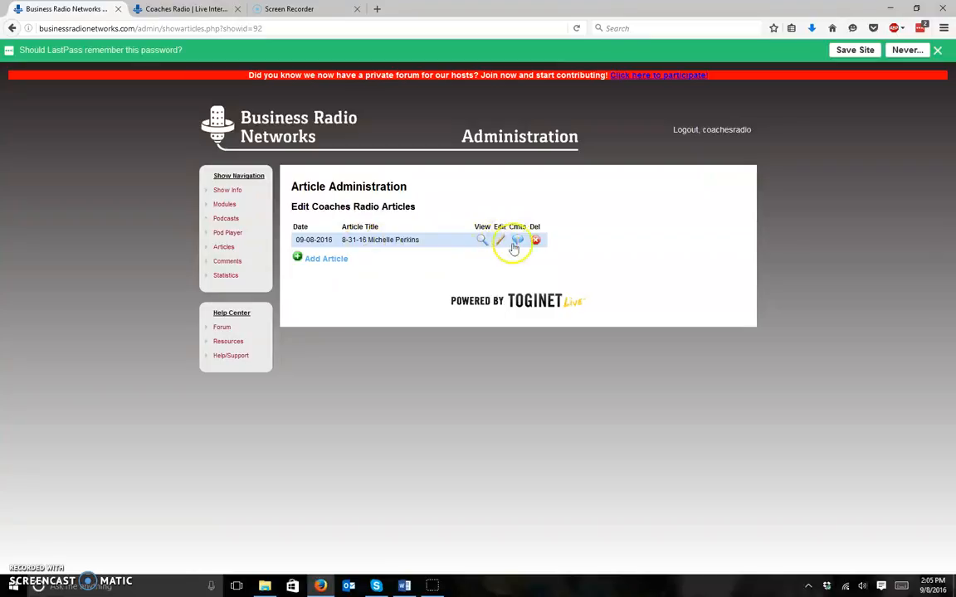
{"action": "left_click", "coordinate": [322, 260]}
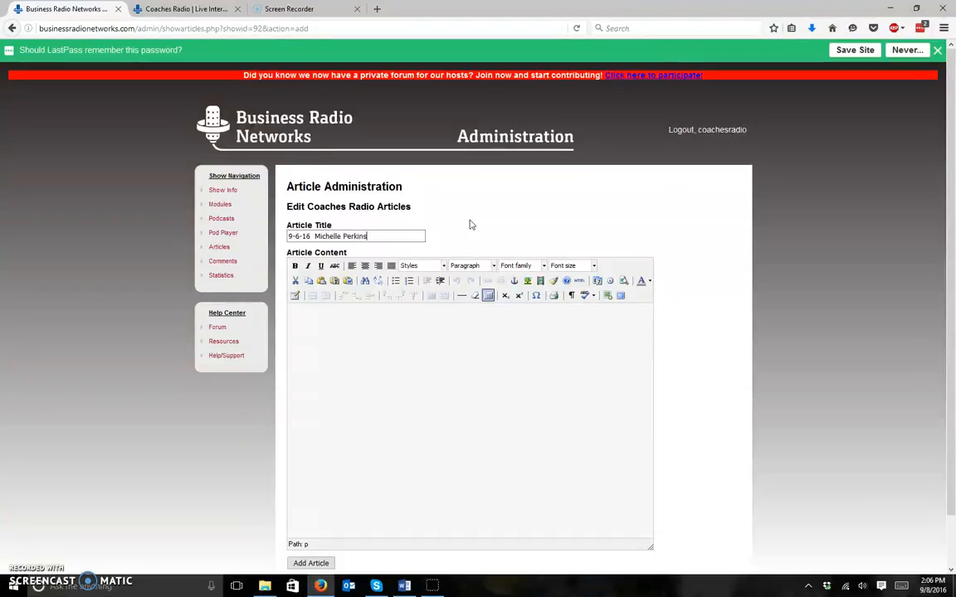
{"action": "type", "text": ","}
{"action": "type", "text": "Life Coaching"}
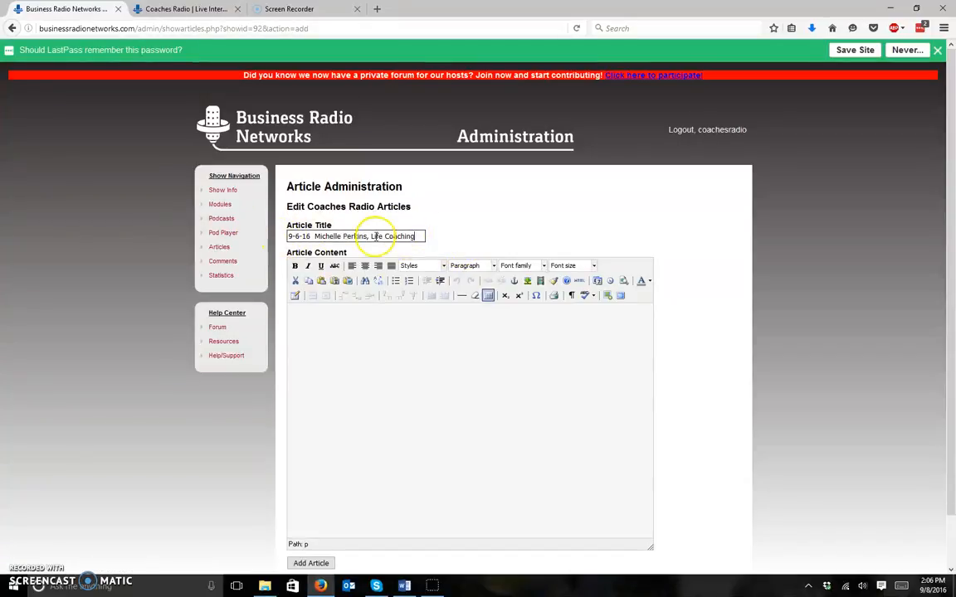
Enter "Bio" as the article content and place the text cursor in front of it.
{"action": "left_click", "coordinate": [303, 315]}
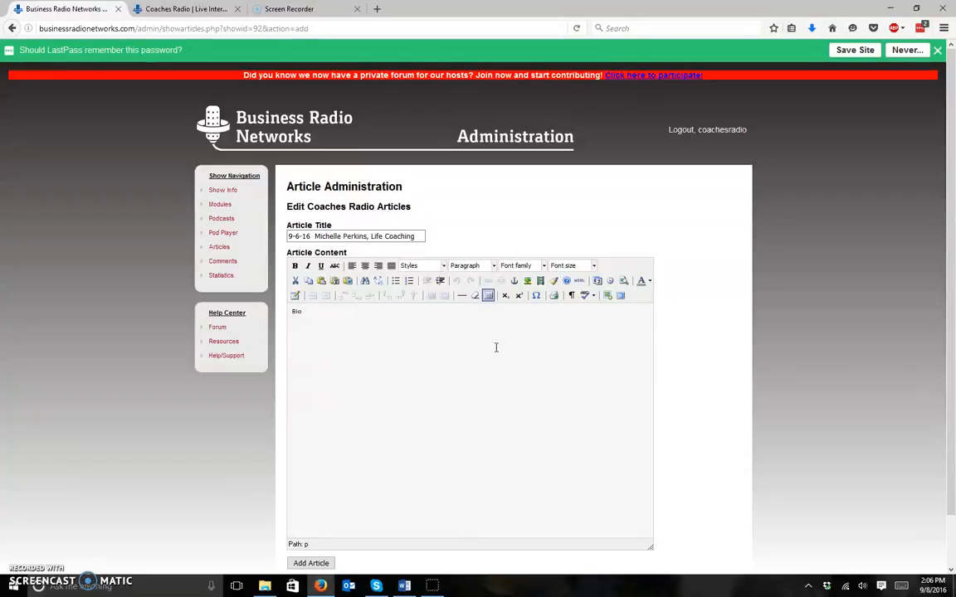
{"action": "left_click", "coordinate": [291, 313]}
{"action": "left_click", "coordinate": [291, 312]}
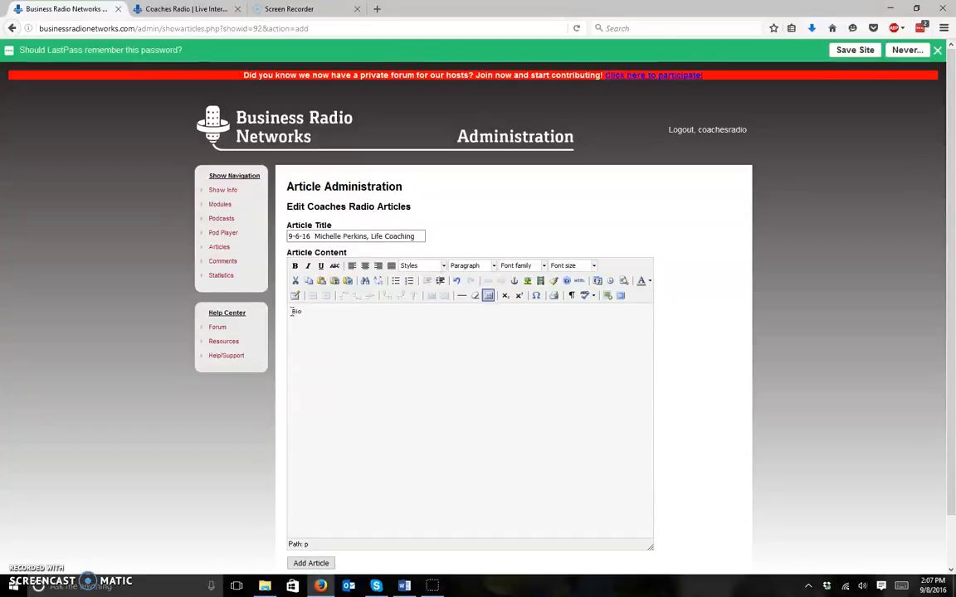
Open the image manager for a new article image and try to upload the guest's photo from Downloads to the coachesradio folder.
{"action": "left_click", "coordinate": [532, 285]}
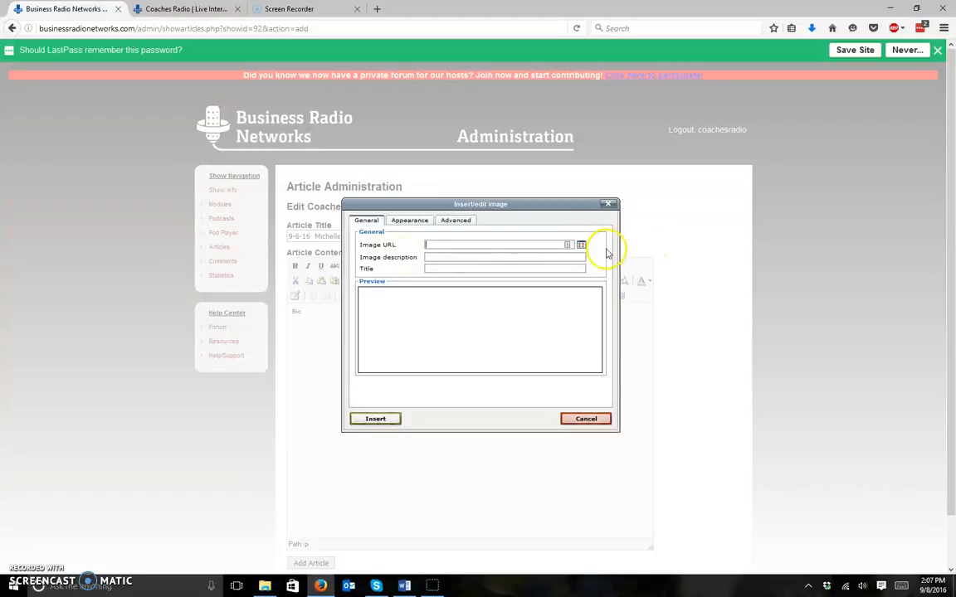
{"action": "left_click", "coordinate": [581, 246]}
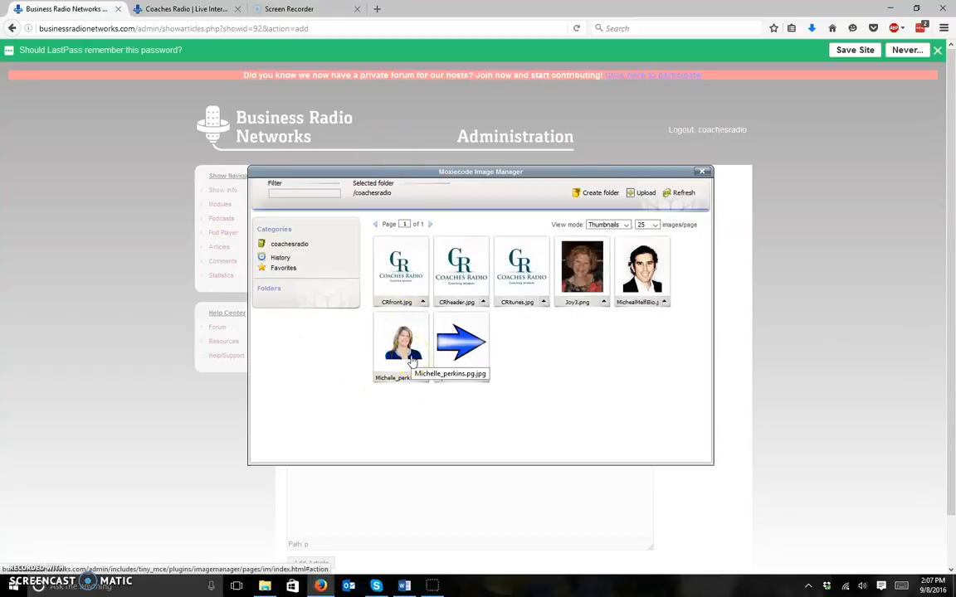
{"action": "left_click", "coordinate": [647, 195]}
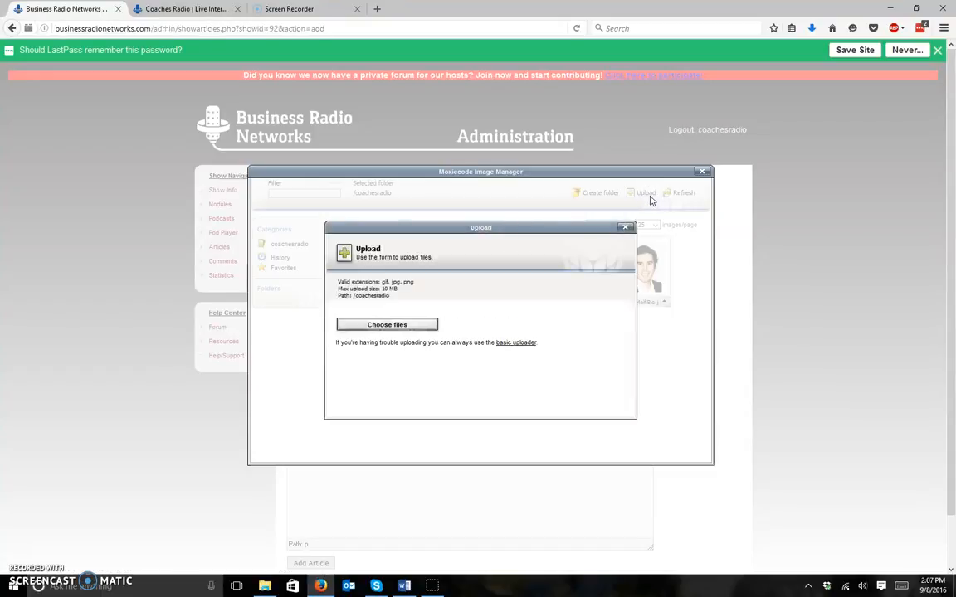
{"action": "left_click", "coordinate": [394, 328]}
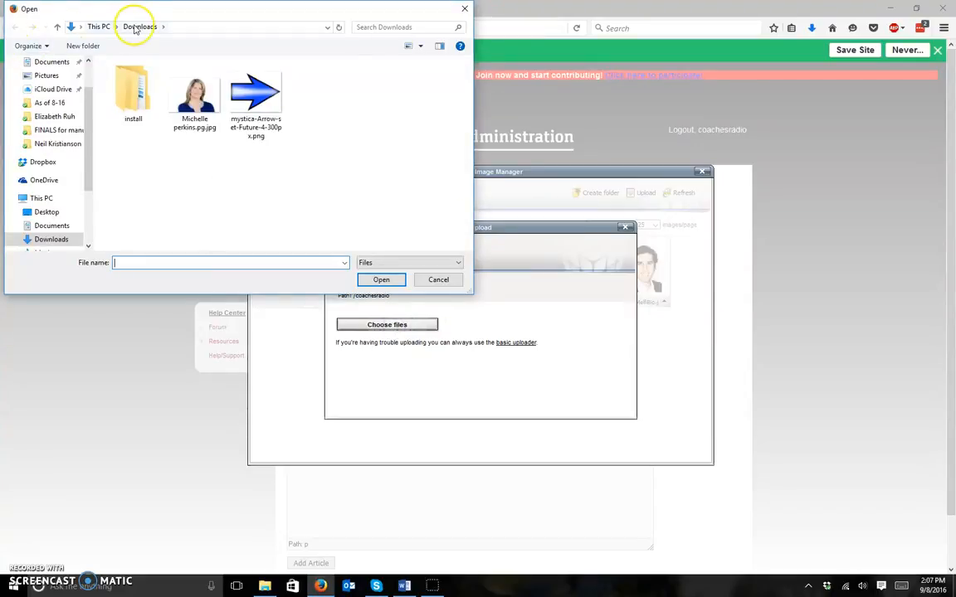
{"action": "left_click", "coordinate": [202, 112]}
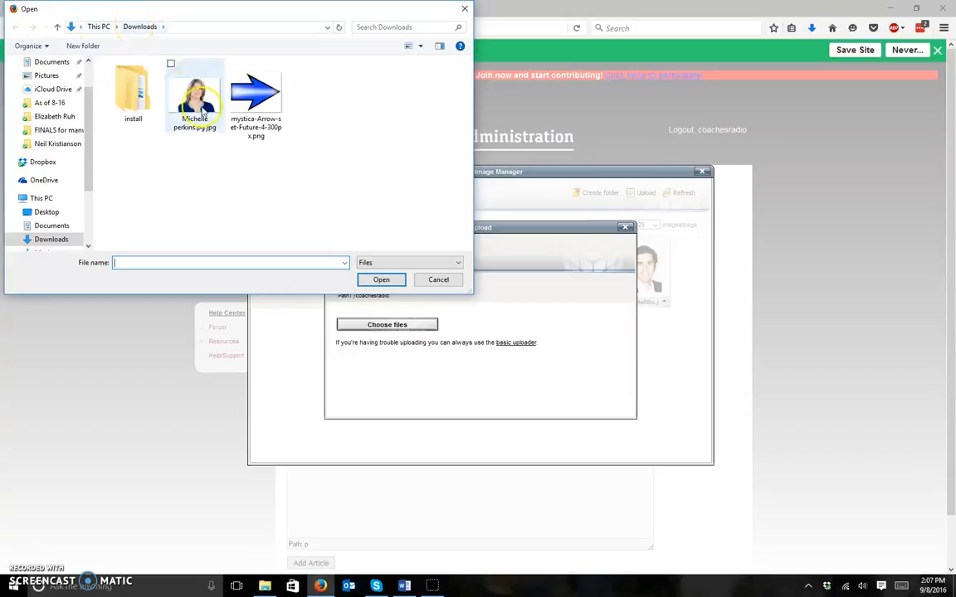
{"action": "left_click", "coordinate": [203, 112]}
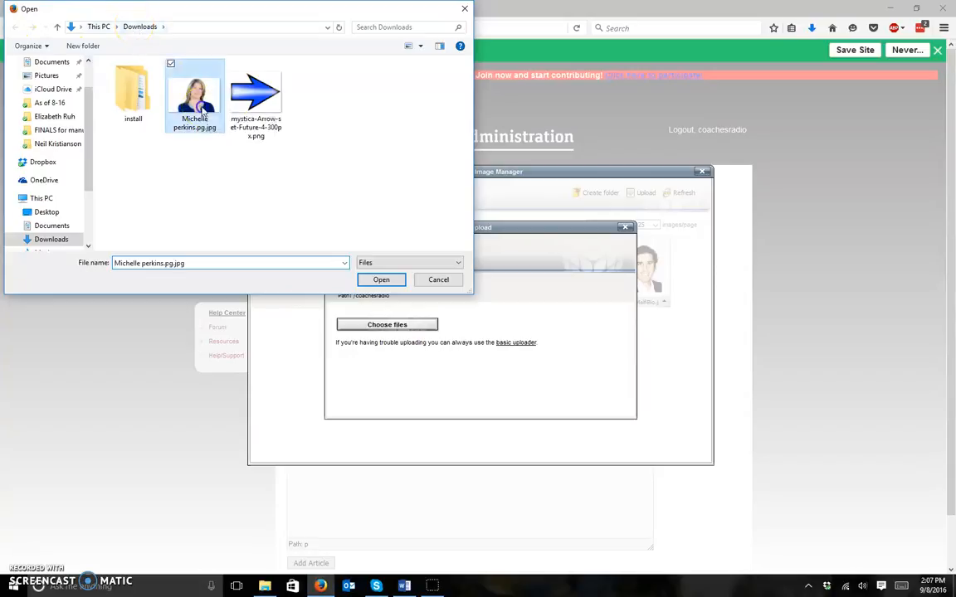
{"action": "double_click", "coordinate": [202, 110]}
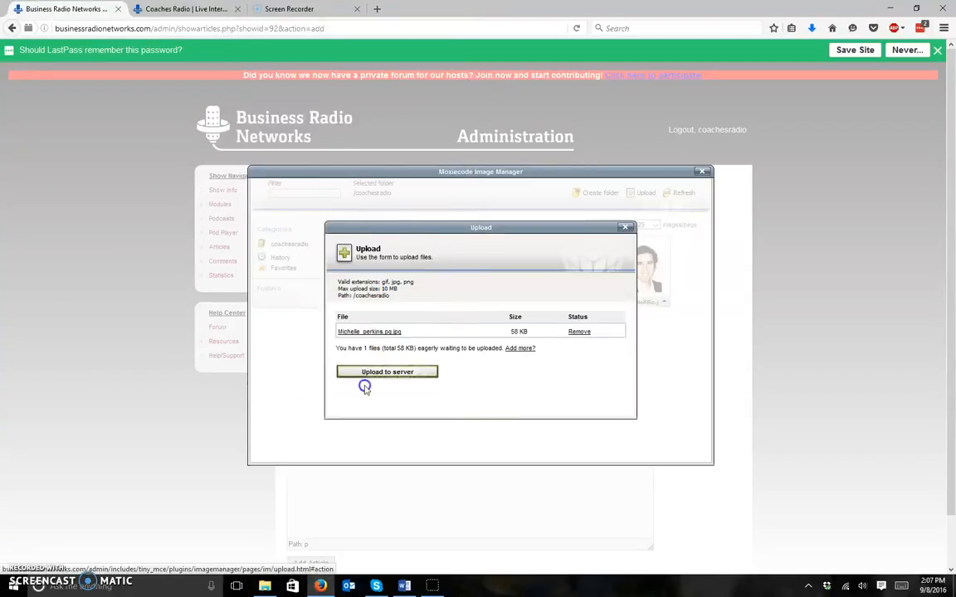
{"action": "left_click", "coordinate": [401, 374]}
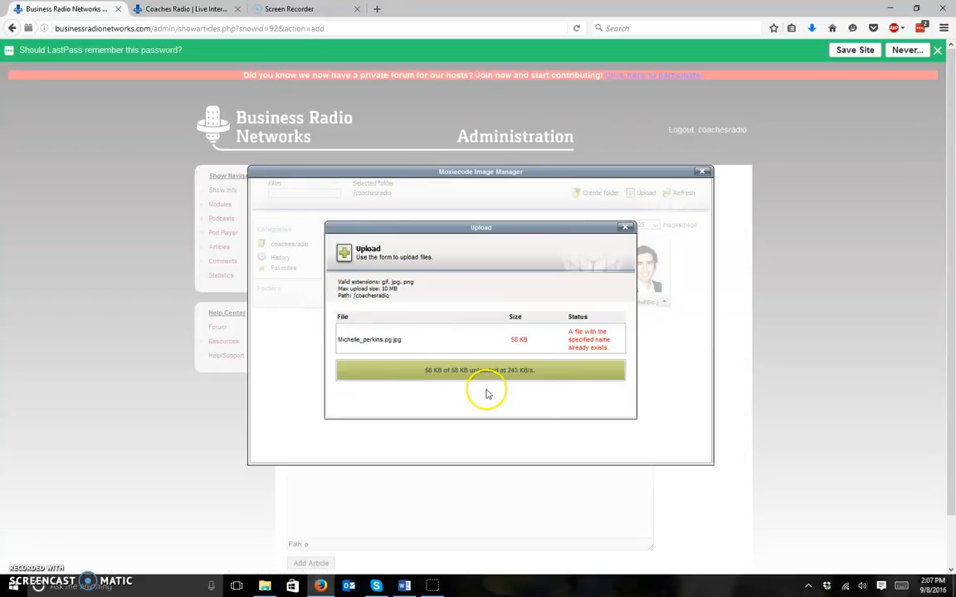
{"action": "left_click", "coordinate": [625, 226]}
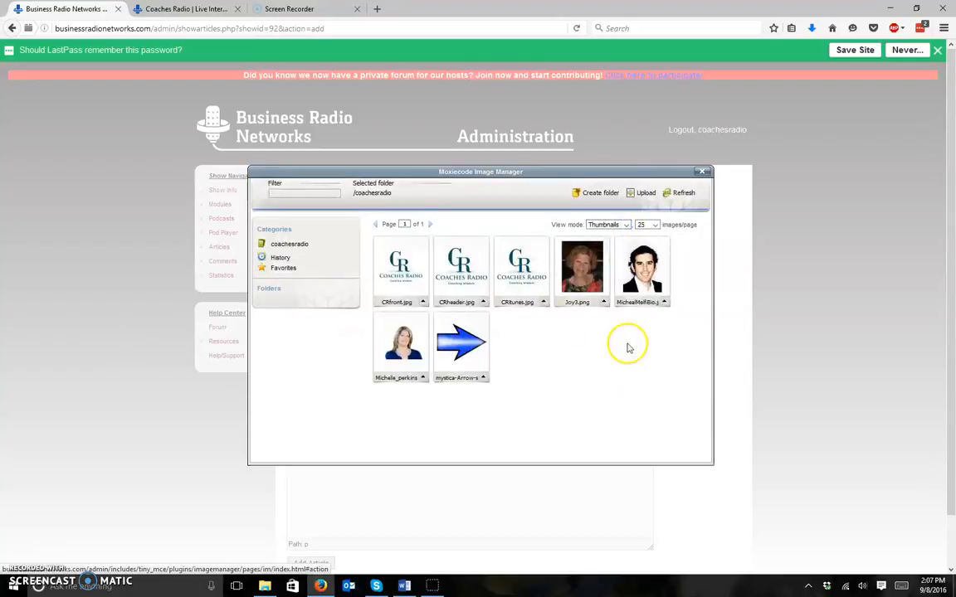
Choose the guest's photo from the coachesradio folder and set its description to the guest's name followed by "on Coaches Radio".
{"action": "left_click", "coordinate": [407, 347]}
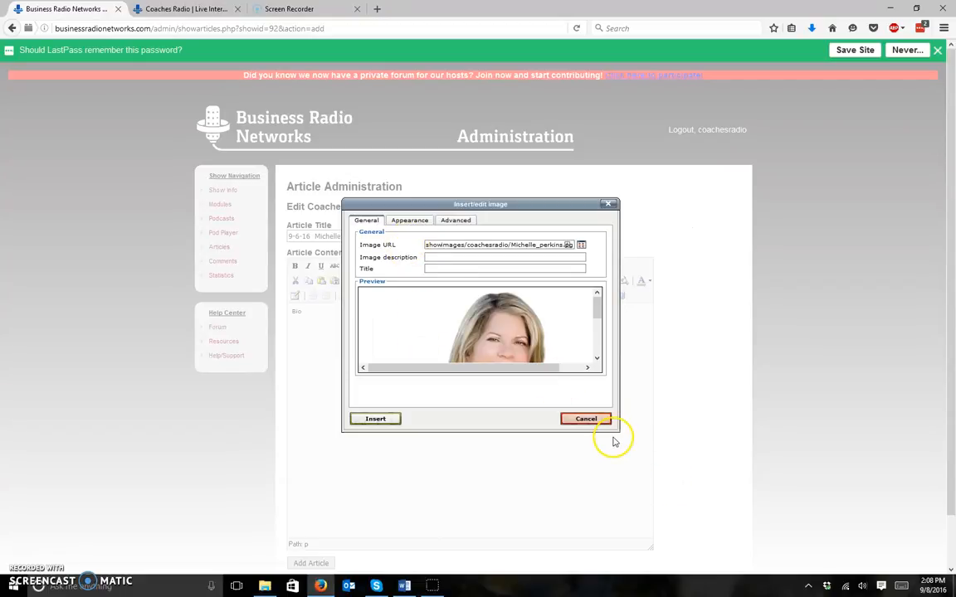
{"action": "left_click_drag", "start_coordinate": [617, 430], "coordinate": [673, 507]}
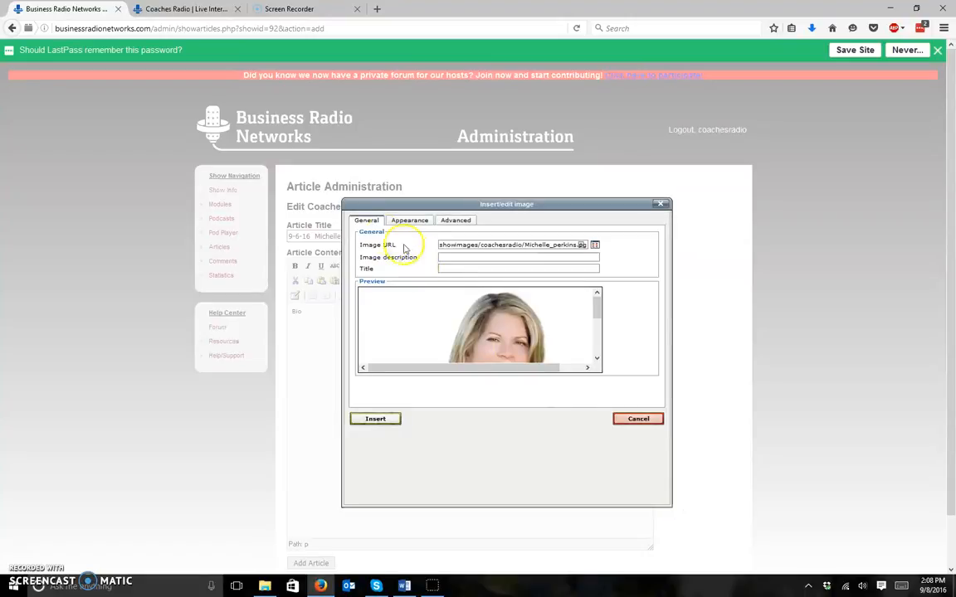
{"action": "left_click", "coordinate": [464, 259]}
{"action": "type", "text": "Miche"}
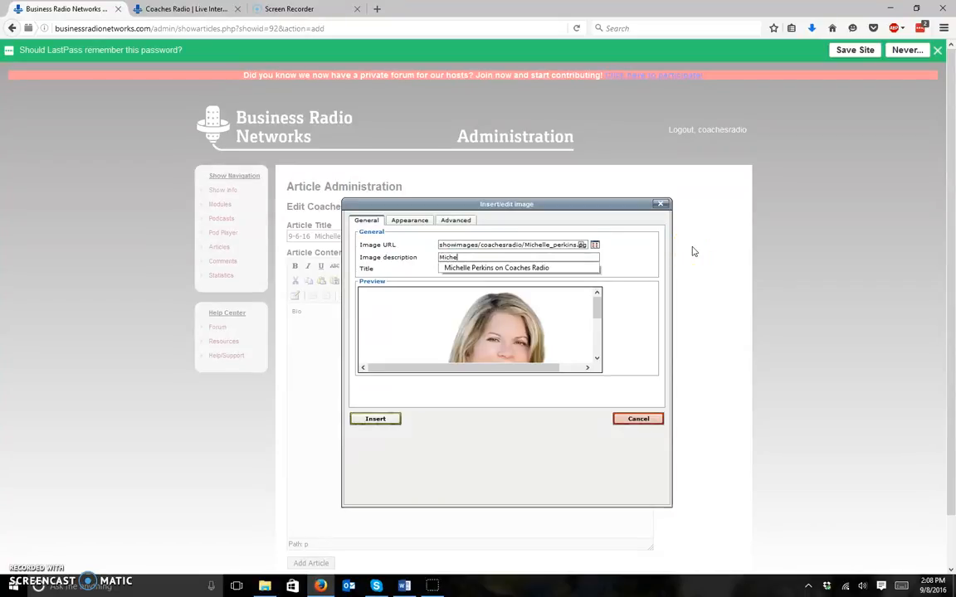
{"action": "key", "text": "Down"}
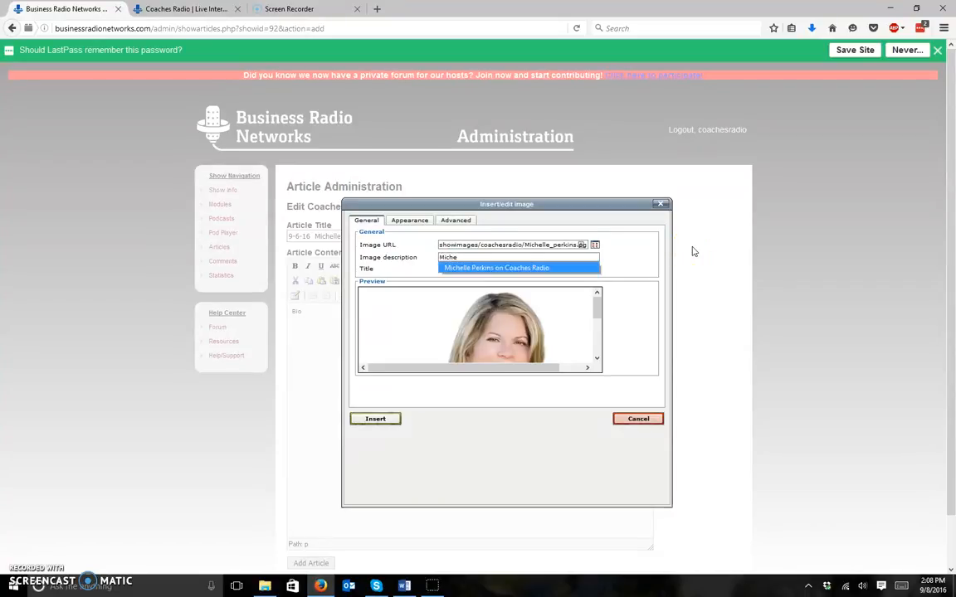
{"action": "key", "text": "Return"}
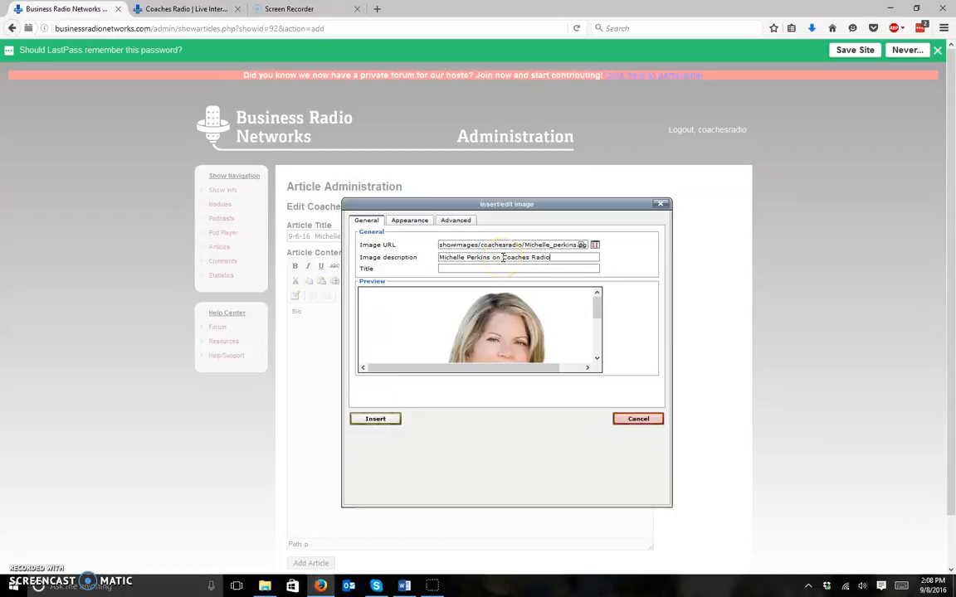
Copy the full image description into the image's Title field.
{"action": "left_click", "coordinate": [565, 258]}
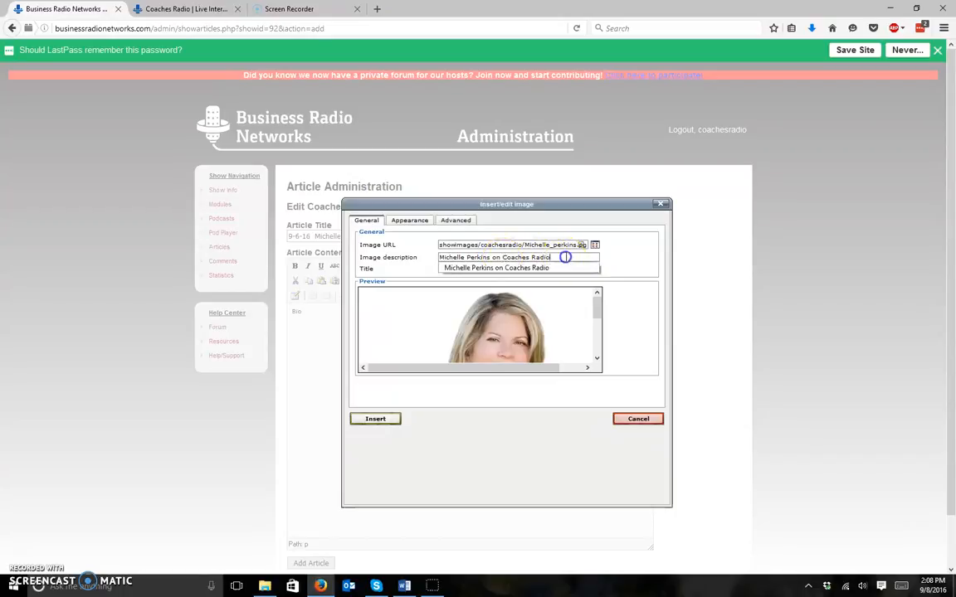
{"action": "left_click_drag", "start_coordinate": [565, 258], "coordinate": [440, 258]}
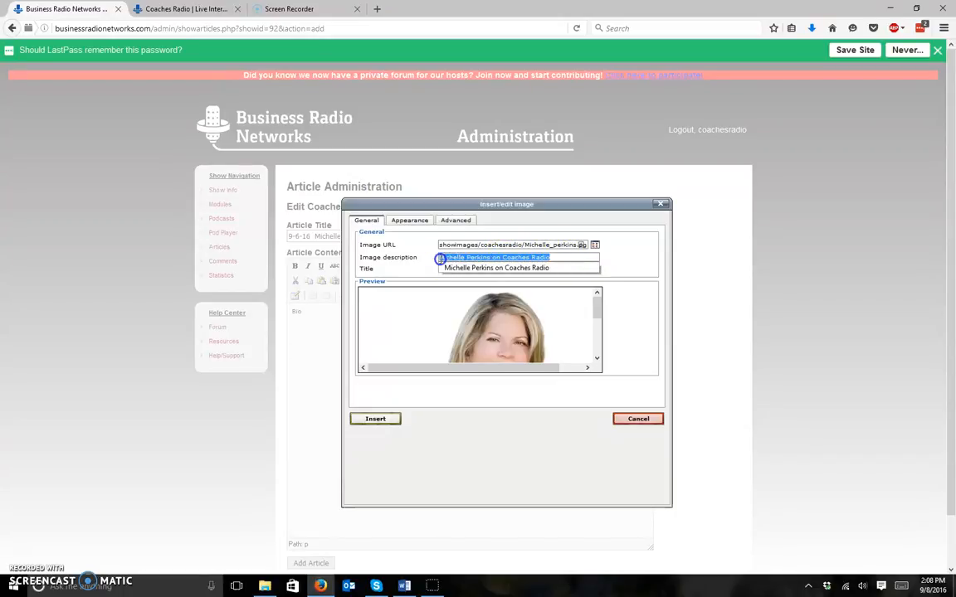
{"action": "right_click", "coordinate": [449, 260]}
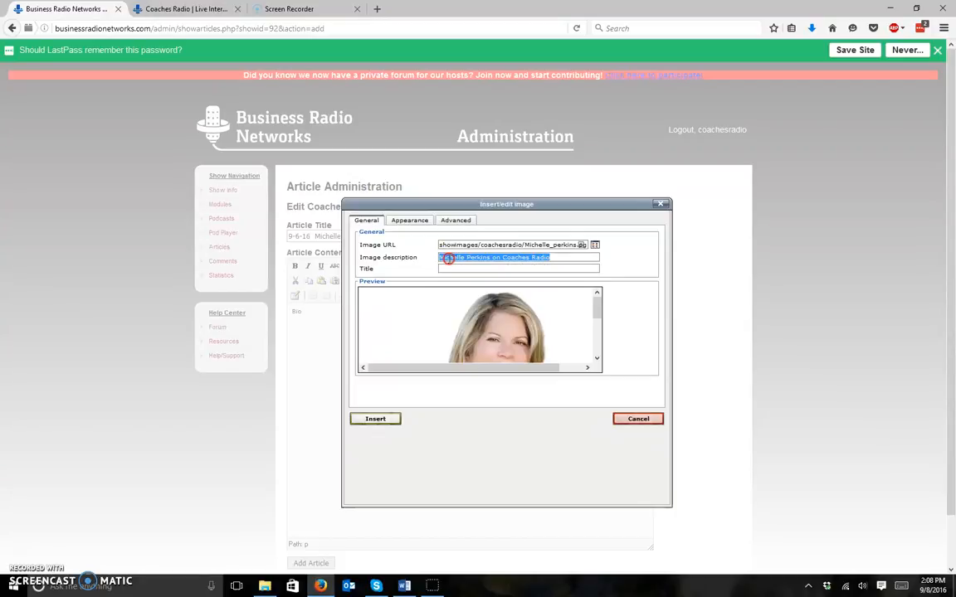
{"action": "left_click", "coordinate": [478, 297]}
{"action": "left_click", "coordinate": [470, 264]}
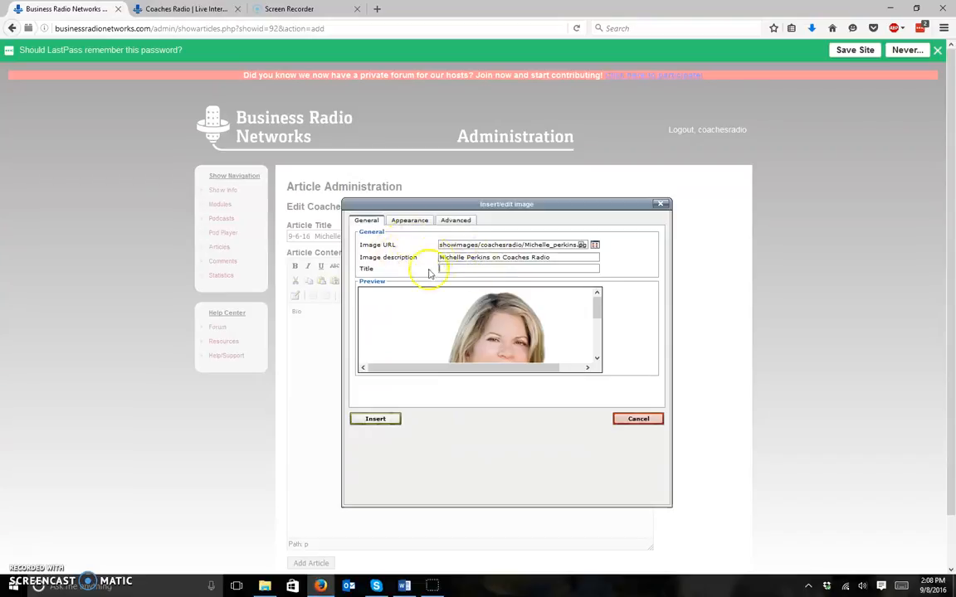
{"action": "key", "text": "ctrl+v"}
{"action": "left_click", "coordinate": [498, 278]}
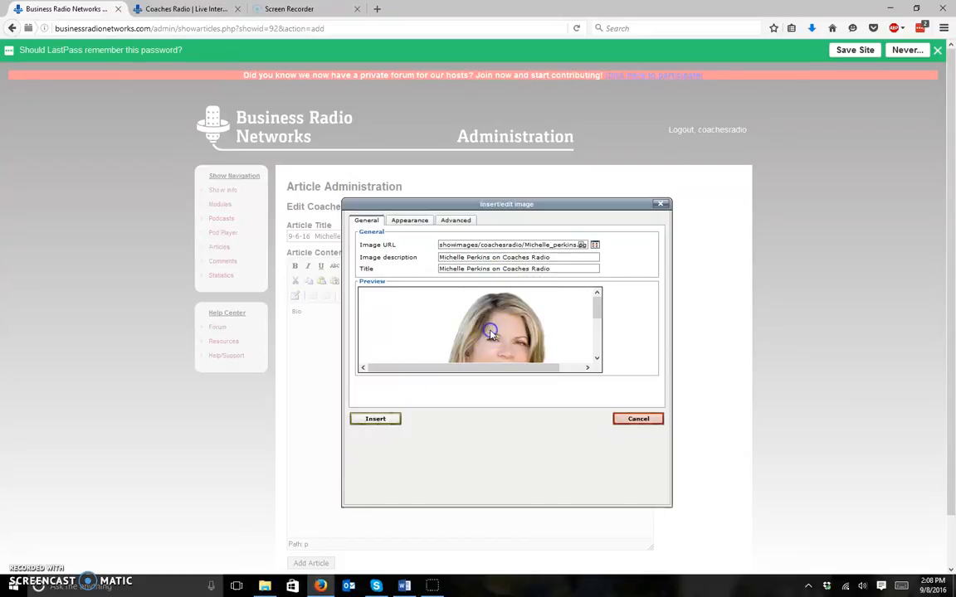
Set the image width to 125 px with constrained proportions.
{"action": "left_click", "coordinate": [410, 222]}
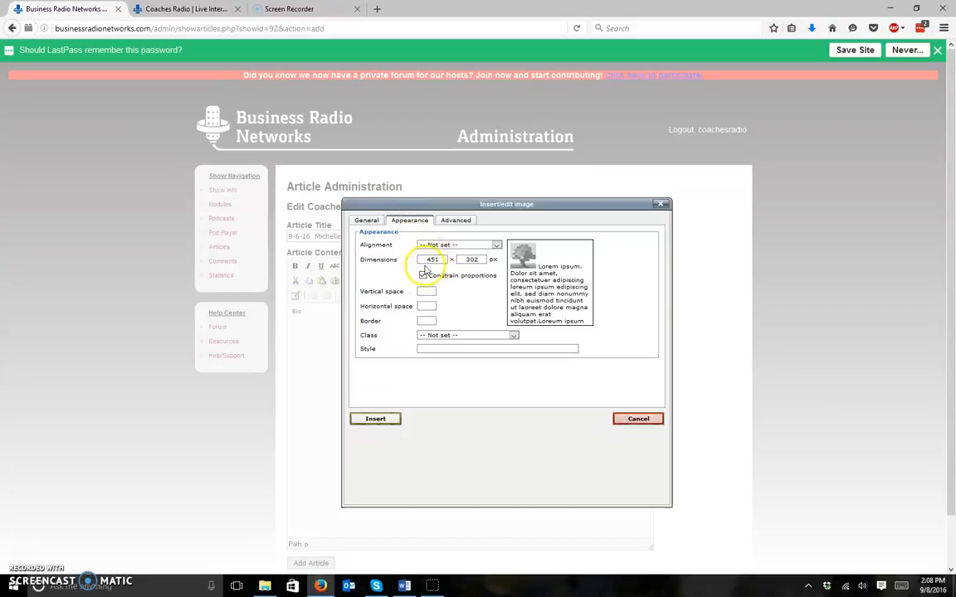
{"action": "left_click_drag", "start_coordinate": [446, 260], "coordinate": [398, 260]}
{"action": "left_click", "coordinate": [423, 277]}
{"action": "type", "text": "125"}
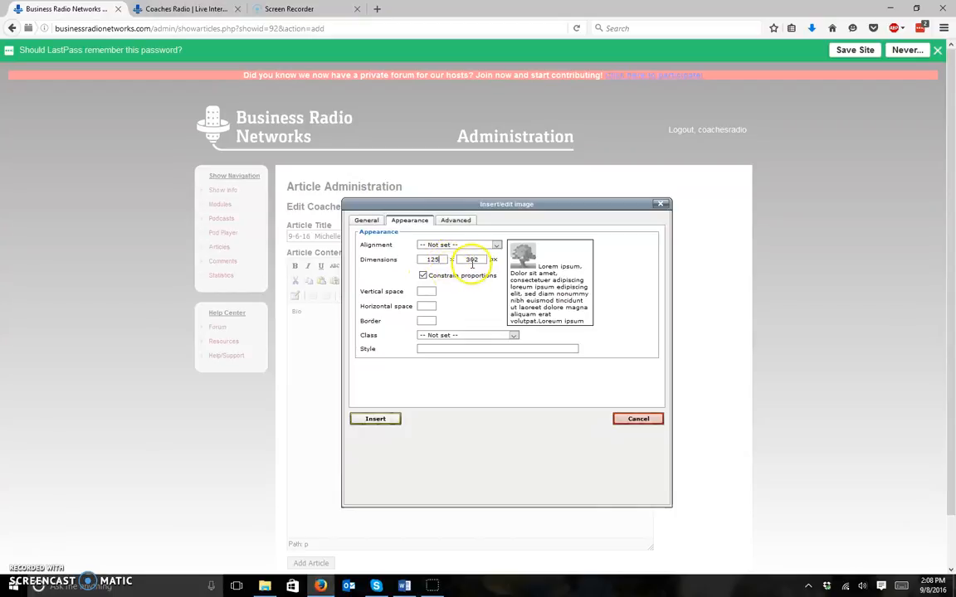
{"action": "key", "text": "Tab"}
Give the image a vertical and horizontal space of 5 and a border of 1, and insert it into the article.
{"action": "left_click", "coordinate": [427, 291]}
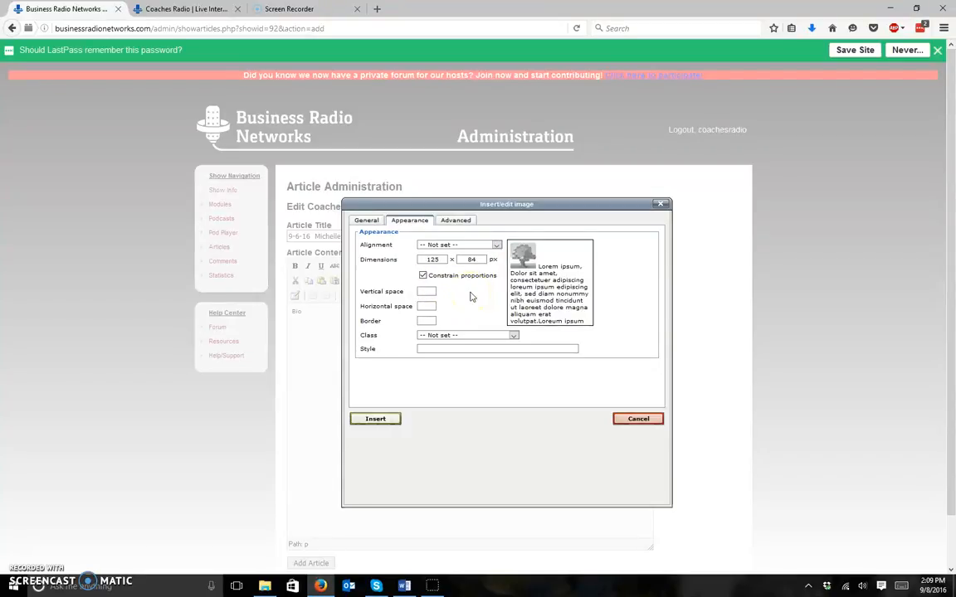
{"action": "type", "text": "5"}
{"action": "left_click", "coordinate": [426, 306]}
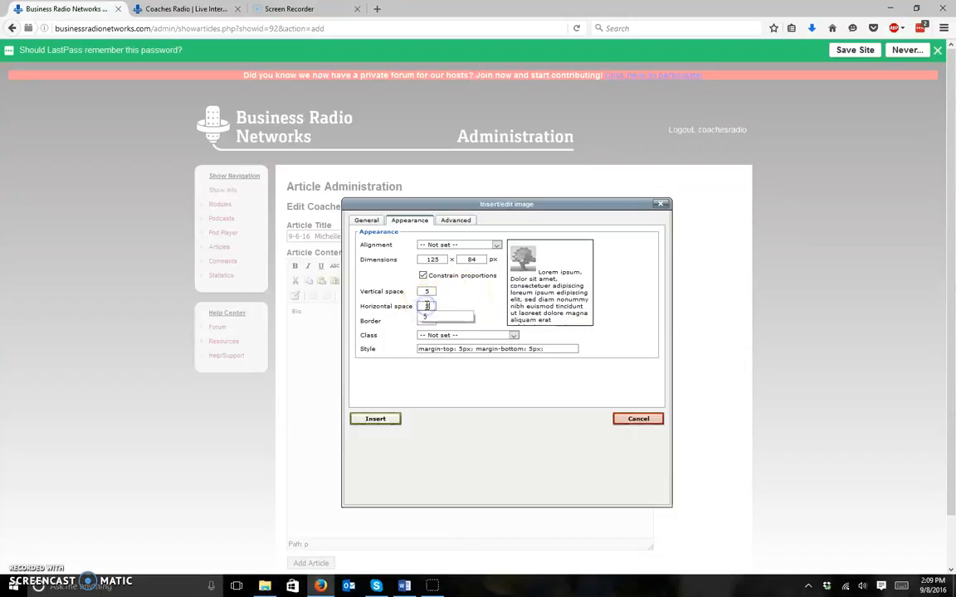
{"action": "left_click", "coordinate": [424, 317]}
{"action": "left_click", "coordinate": [424, 319]}
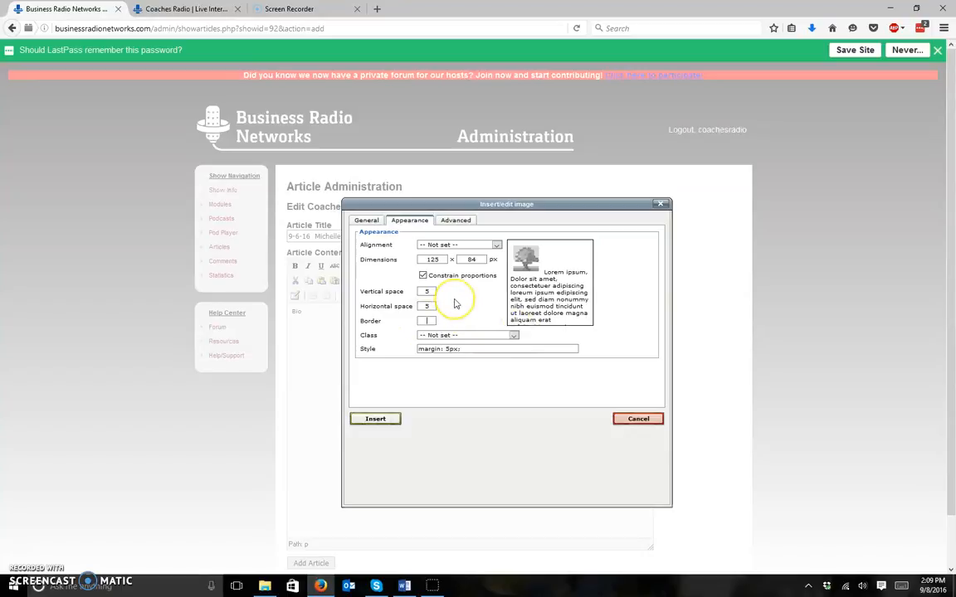
{"action": "type", "text": "1"}
{"action": "key", "text": "Tab"}
{"action": "left_click", "coordinate": [397, 419]}
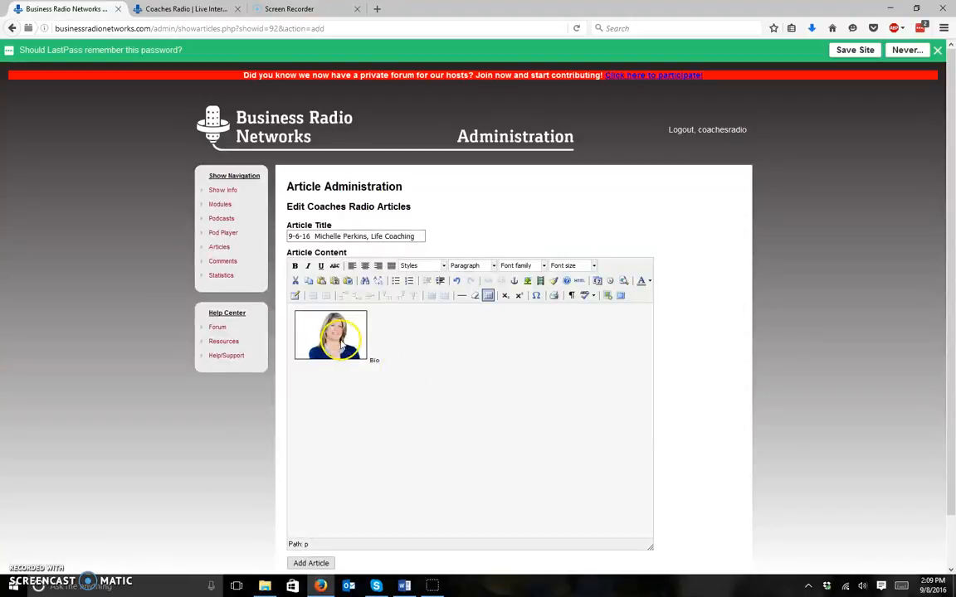
Add the guest's name after "Bio" and link it to the guest's website, opening in a new window (_blank).
{"action": "left_click", "coordinate": [348, 352]}
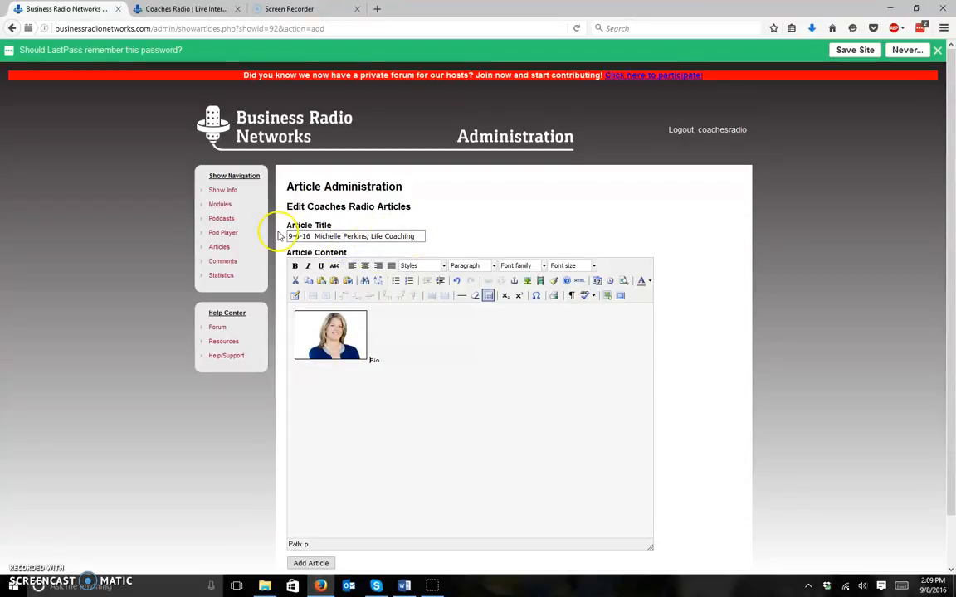
{"action": "left_click", "coordinate": [418, 365]}
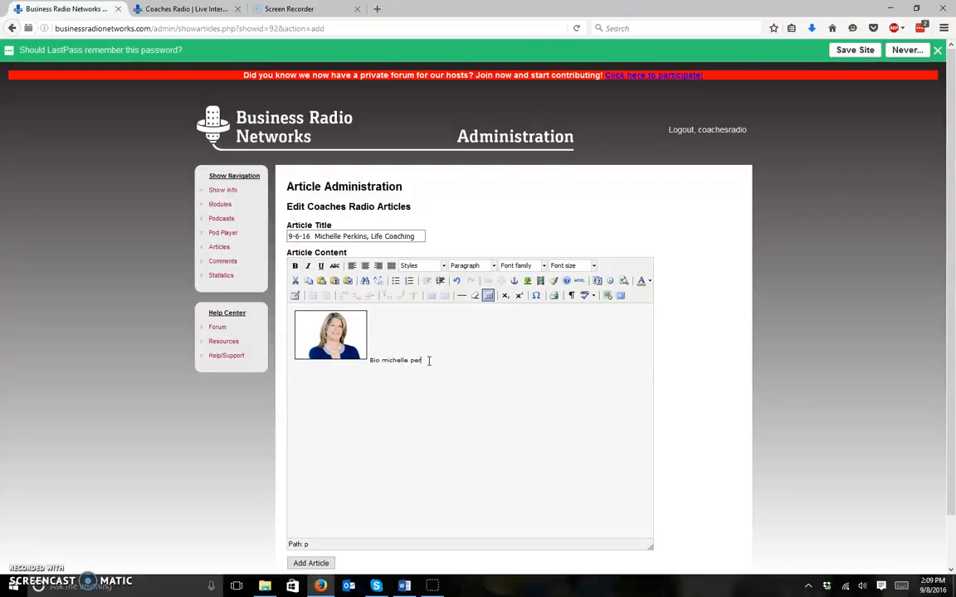
{"action": "left_click_drag", "start_coordinate": [430, 360], "coordinate": [381, 360]}
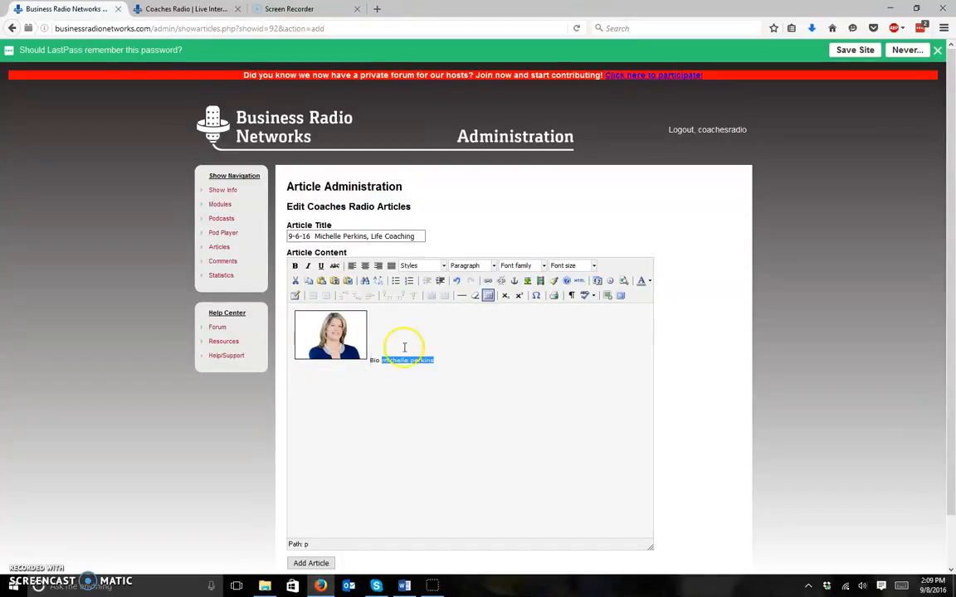
{"action": "left_click", "coordinate": [487, 282]}
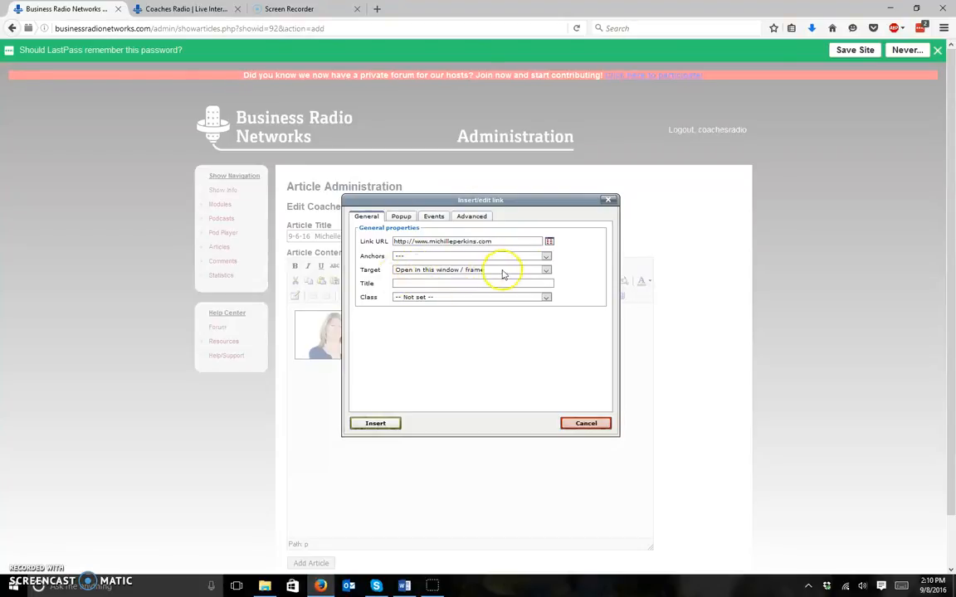
{"action": "left_click", "coordinate": [546, 275]}
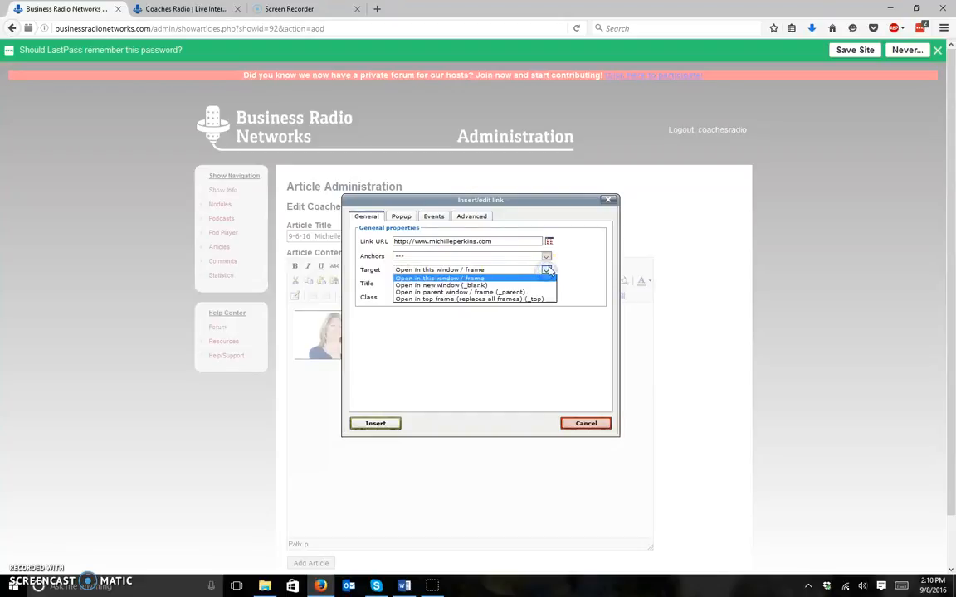
{"action": "left_click", "coordinate": [427, 286]}
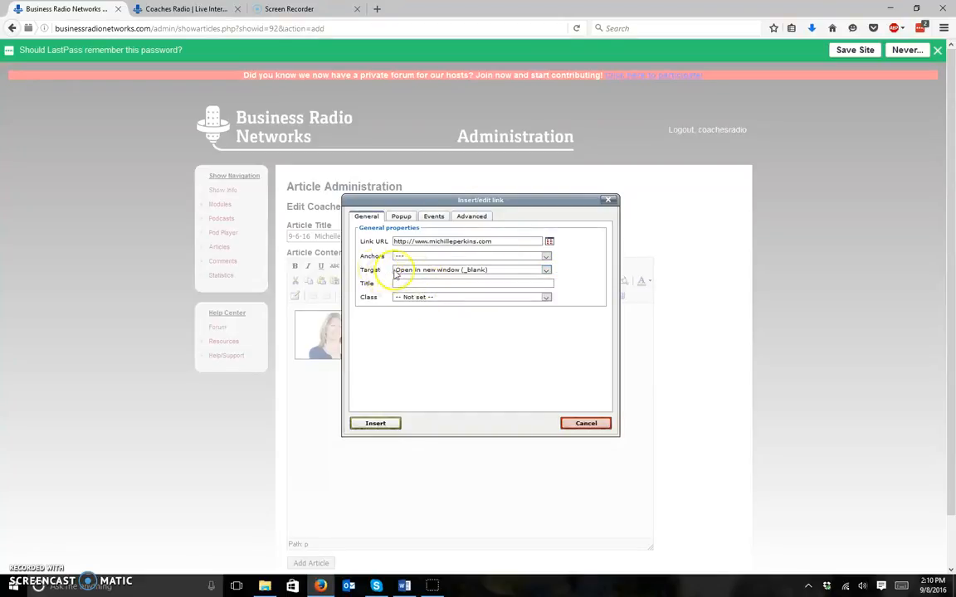
{"action": "left_click", "coordinate": [375, 424]}
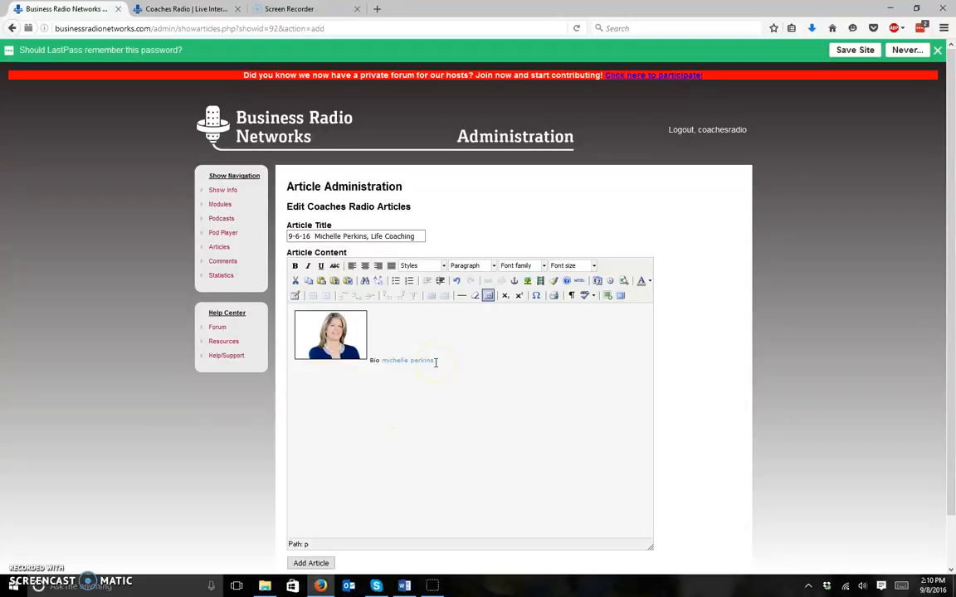
Set the "Bio" text and the linked guest name beside the photo to Arial, size 3 (12 pt).
{"action": "left_click_drag", "start_coordinate": [435, 362], "coordinate": [378, 362]}
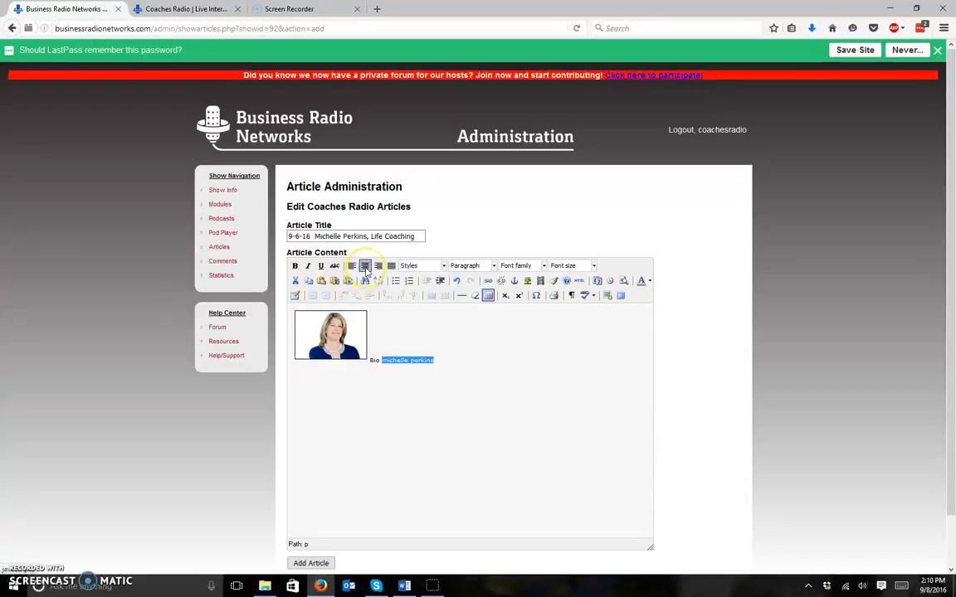
{"action": "left_click", "coordinate": [445, 360]}
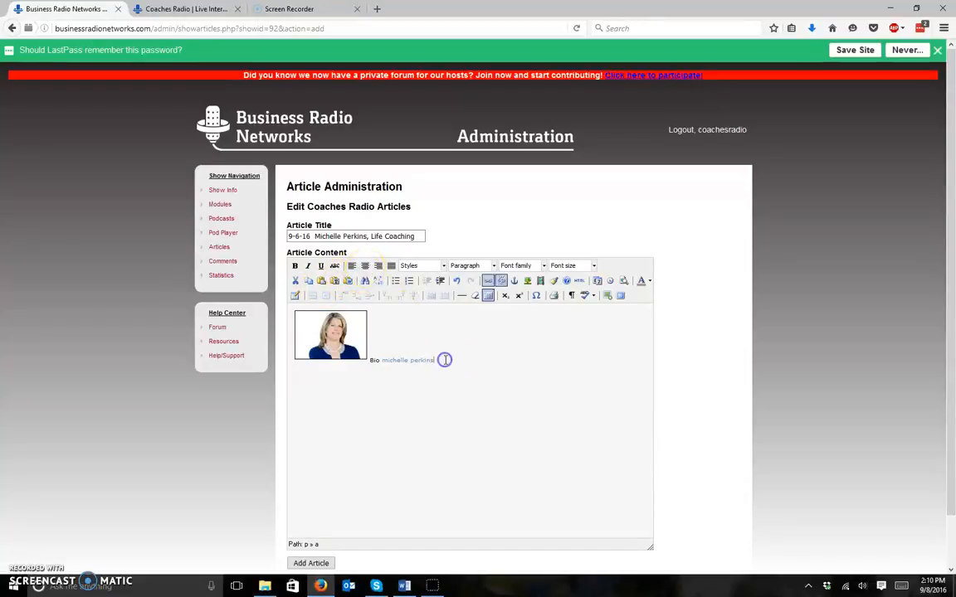
{"action": "left_click_drag", "start_coordinate": [445, 359], "coordinate": [369, 363]}
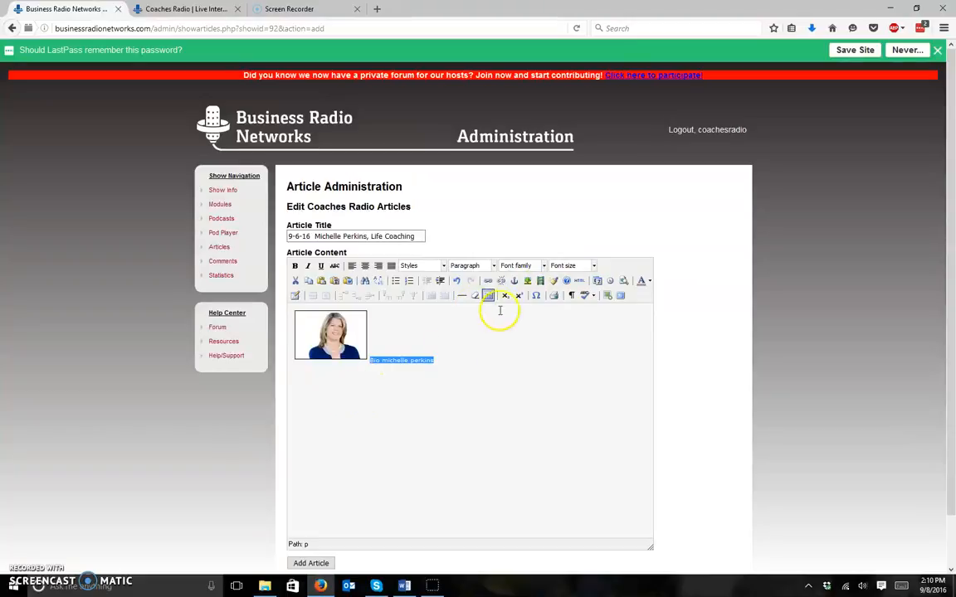
{"action": "left_click", "coordinate": [544, 266]}
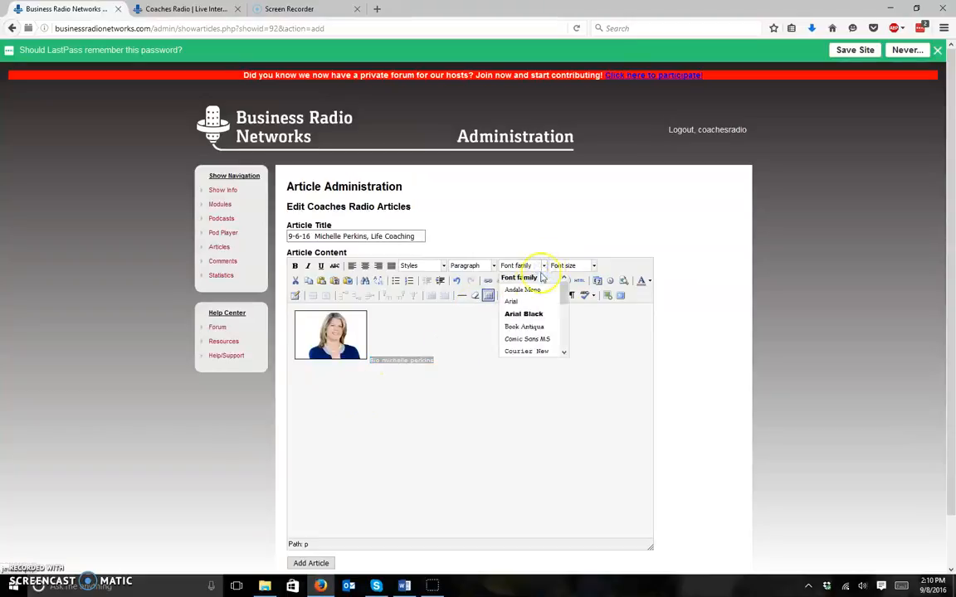
{"action": "left_click", "coordinate": [521, 302]}
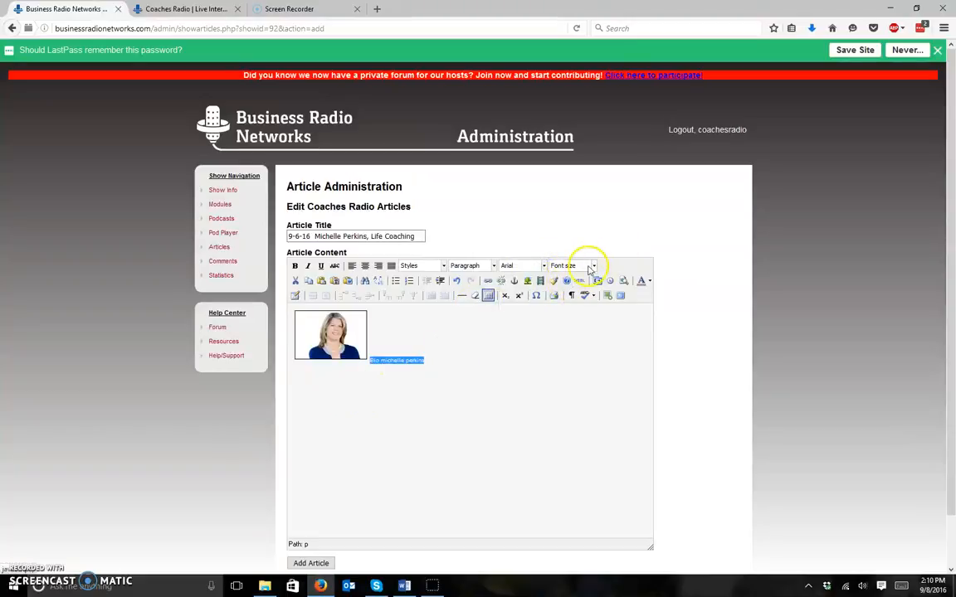
{"action": "left_click", "coordinate": [594, 265]}
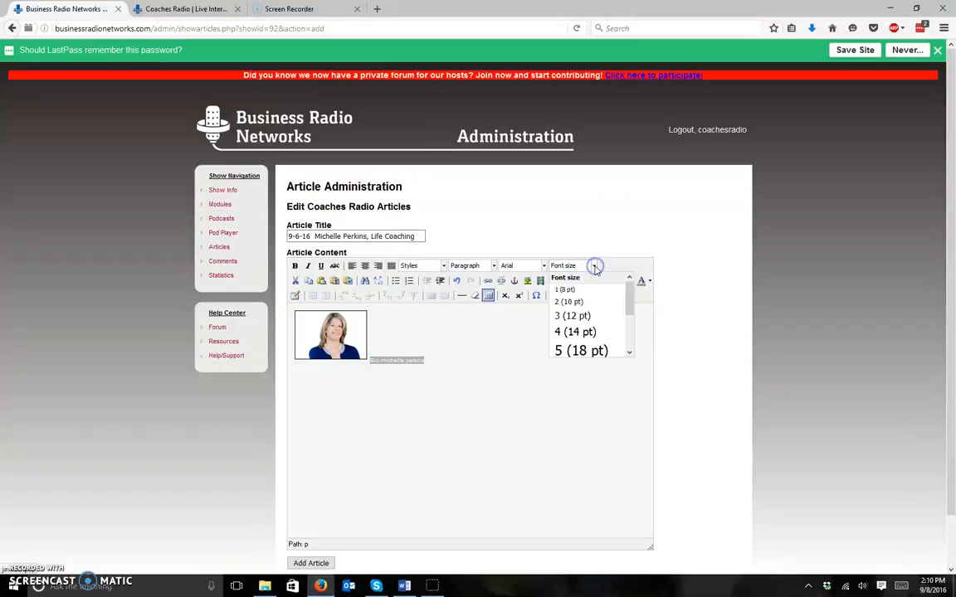
{"action": "left_click", "coordinate": [571, 316]}
{"action": "left_click", "coordinate": [459, 451]}
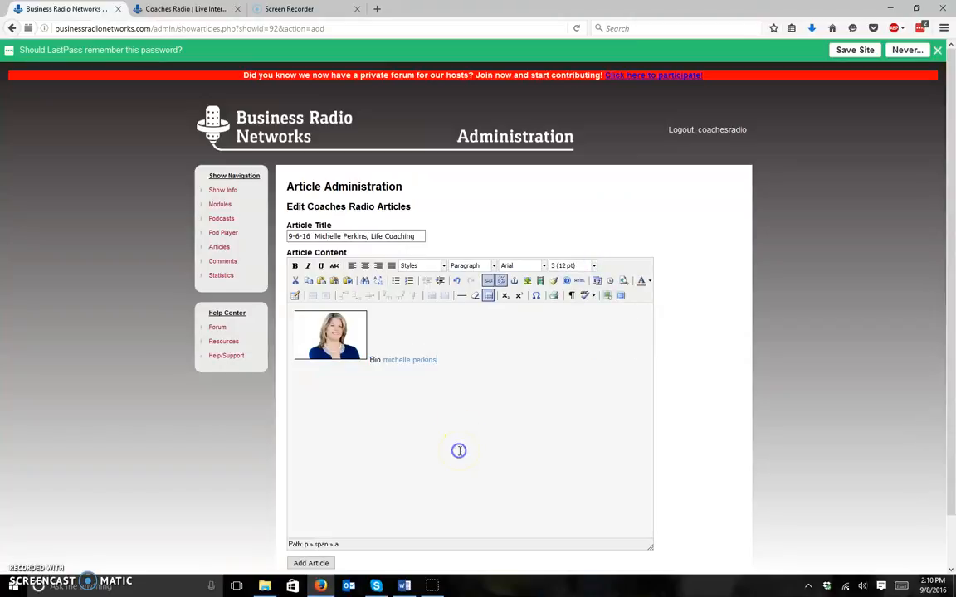
Format the "Bio" line with the guest's name as Heading 2 and add the article to the show.
{"action": "left_click_drag", "start_coordinate": [437, 361], "coordinate": [368, 359]}
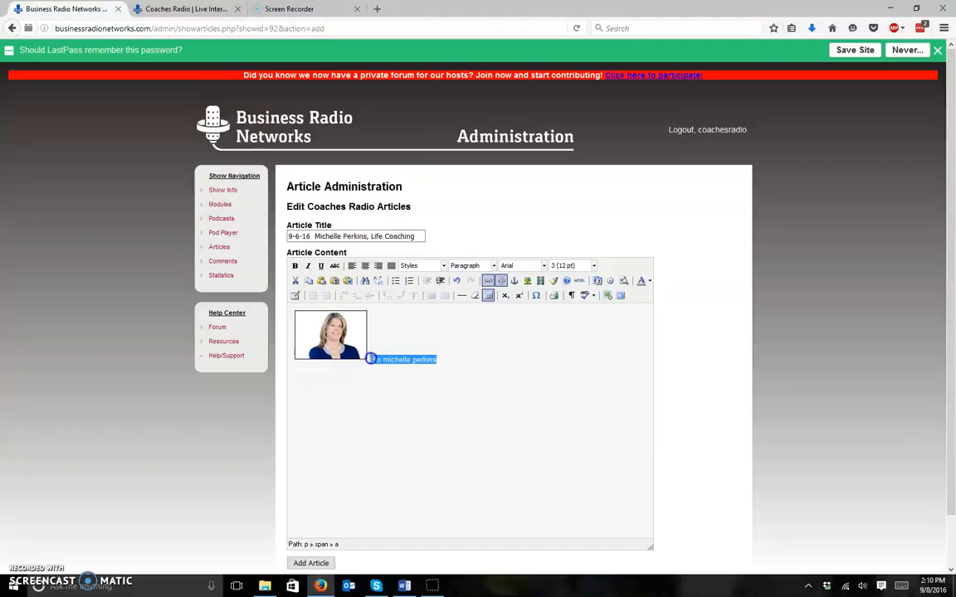
{"action": "left_click", "coordinate": [493, 266]}
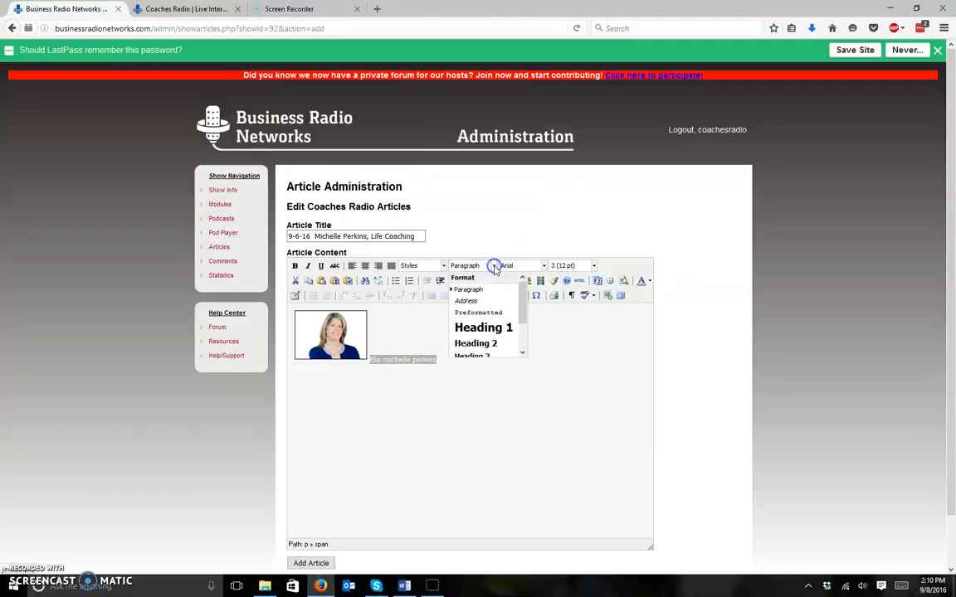
{"action": "left_click", "coordinate": [483, 347]}
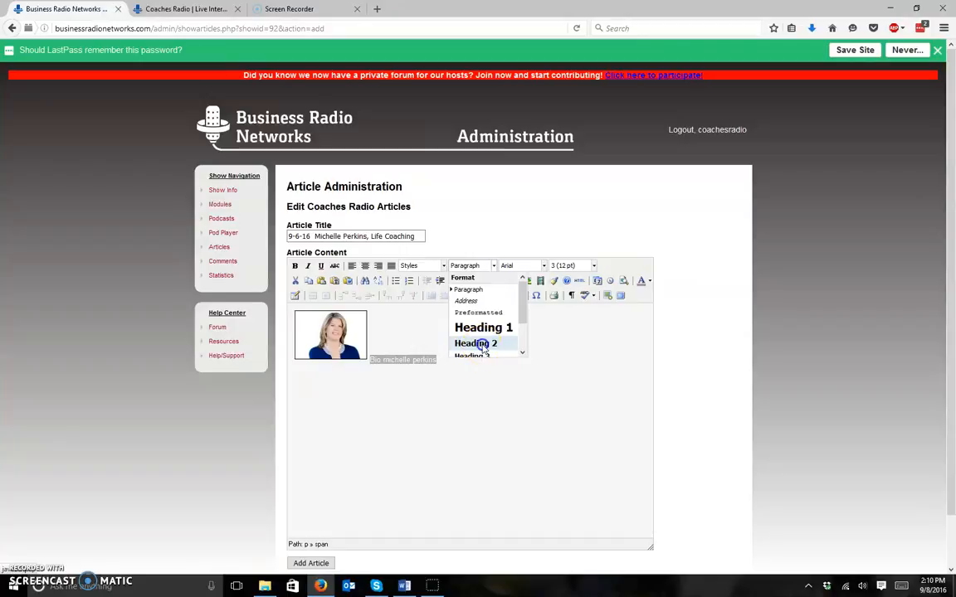
{"action": "left_click", "coordinate": [486, 390]}
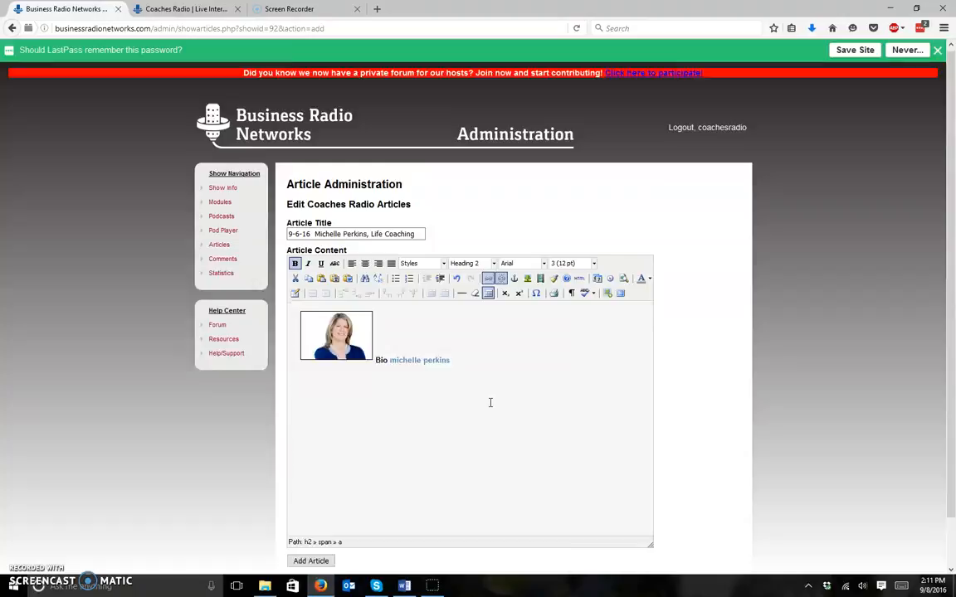
{"action": "scroll", "coordinate": [491, 403], "scroll_direction": "down", "scroll_amount": 2}
{"action": "left_click", "coordinate": [311, 510]}
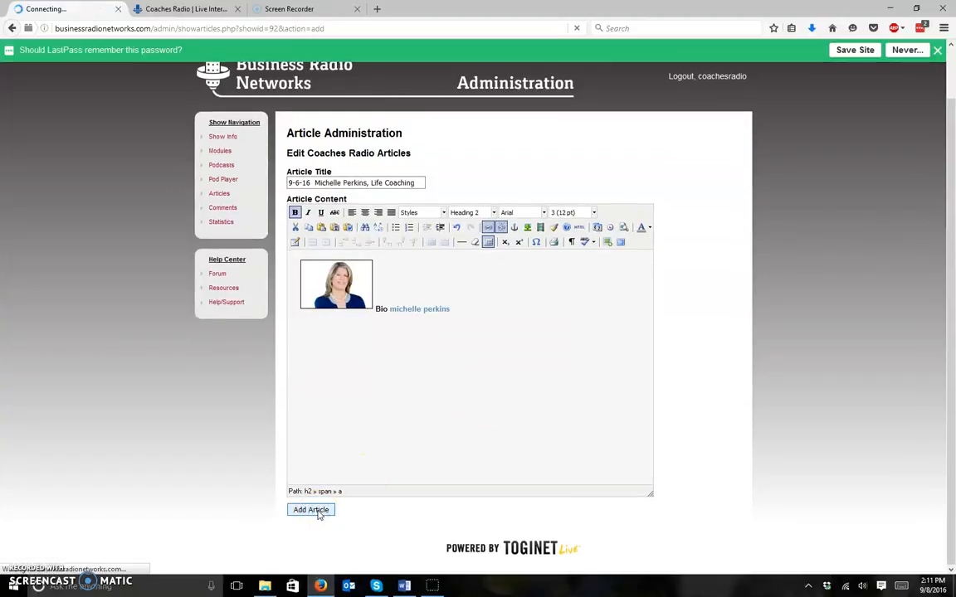
On the public Coaches Radio page, open the 8-31-16 guest article through its own article link and view it.
{"action": "left_click", "coordinate": [184, 10]}
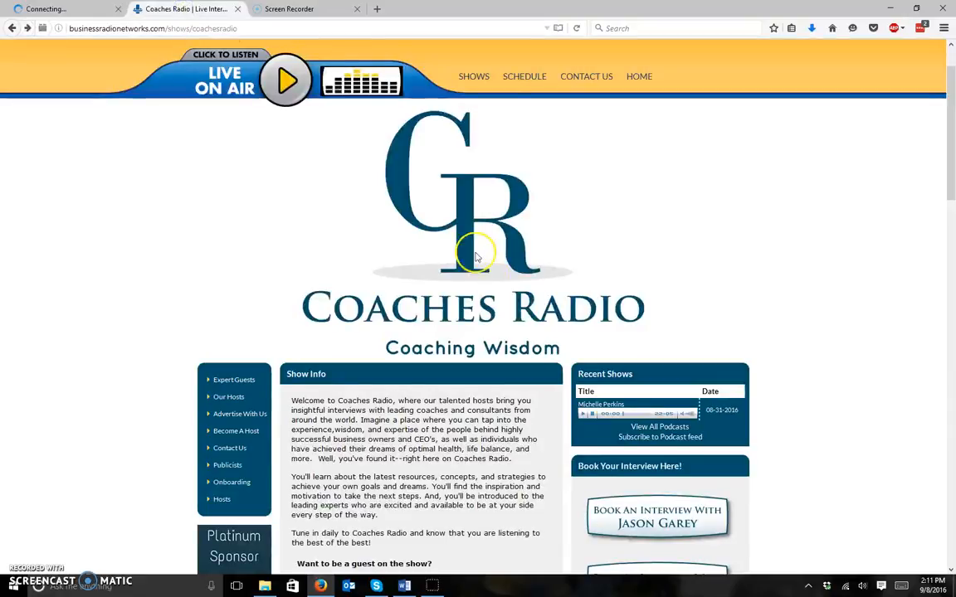
{"action": "scroll", "coordinate": [491, 430], "scroll_direction": "down", "scroll_amount": 15}
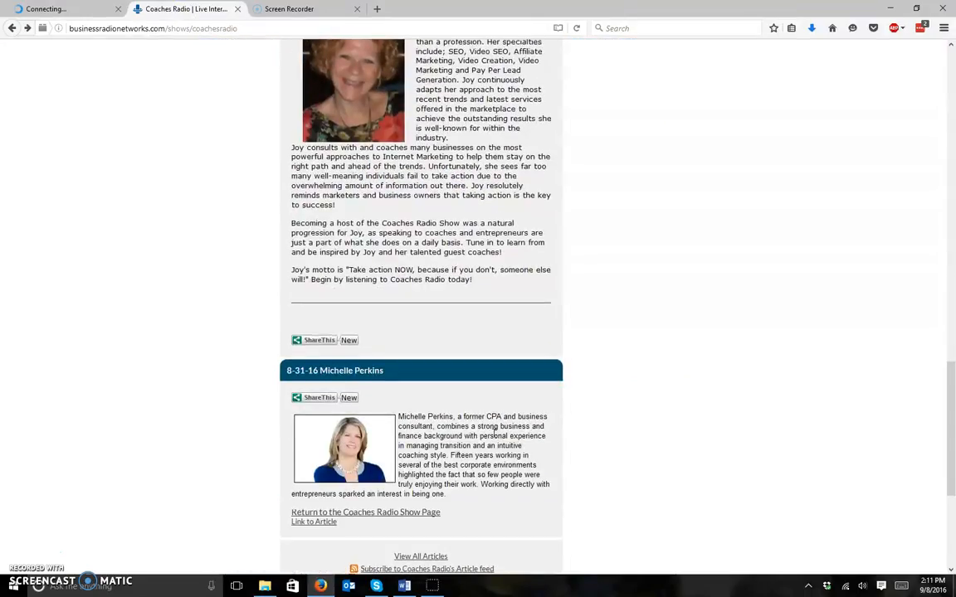
{"action": "scroll", "coordinate": [492, 427], "scroll_direction": "down", "scroll_amount": 3}
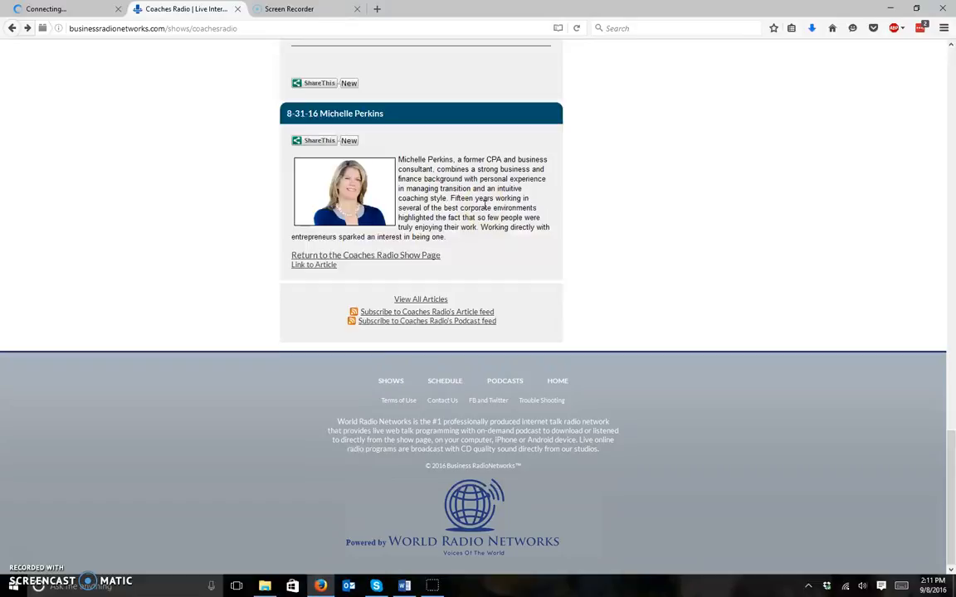
{"action": "left_click", "coordinate": [320, 268]}
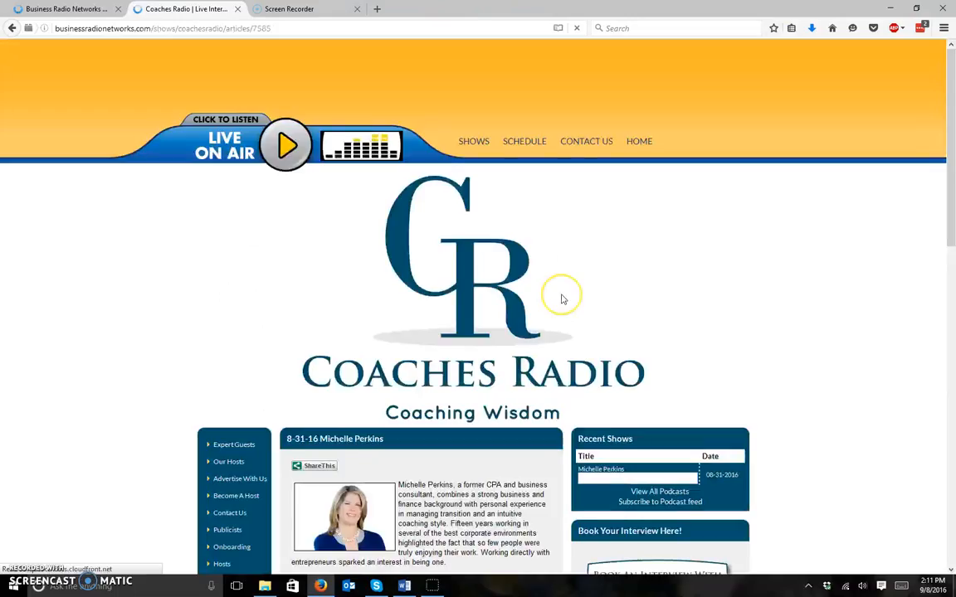
{"action": "scroll", "coordinate": [561, 300], "scroll_direction": "down", "scroll_amount": 5}
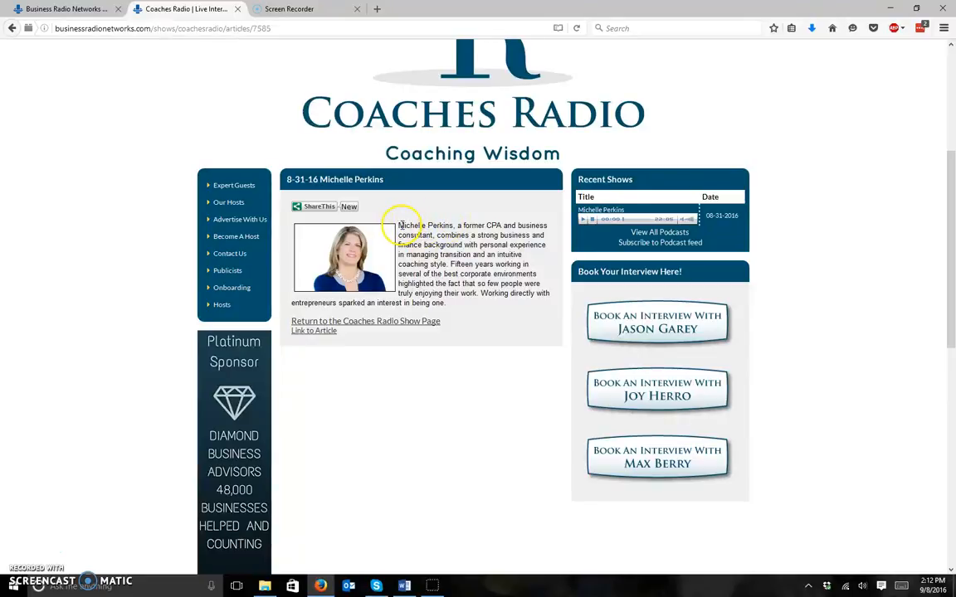
Copy the link location of the guest's podcast under Recent Shows and select the article page's web address.
{"action": "right_click", "coordinate": [602, 214]}
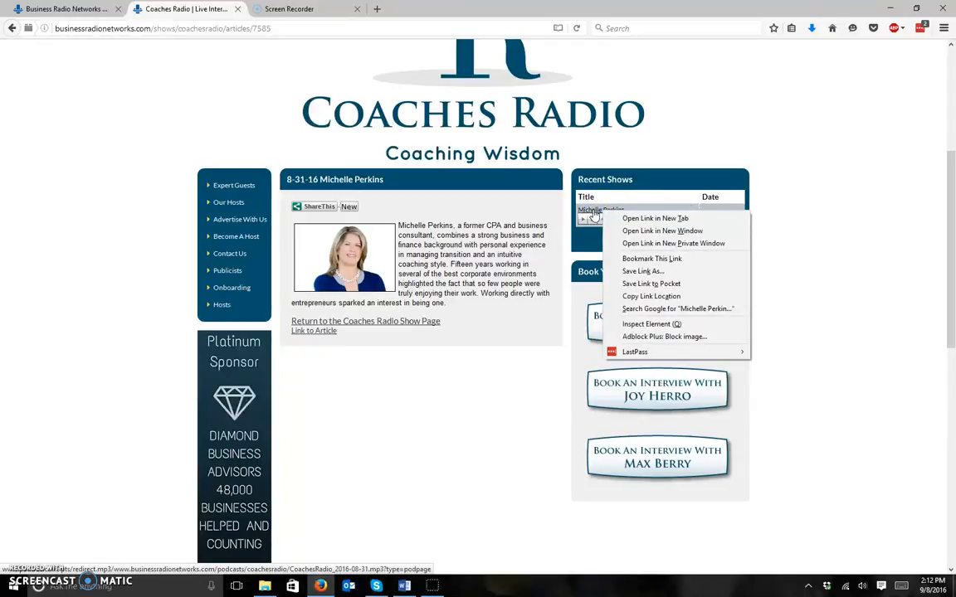
{"action": "left_click", "coordinate": [663, 299]}
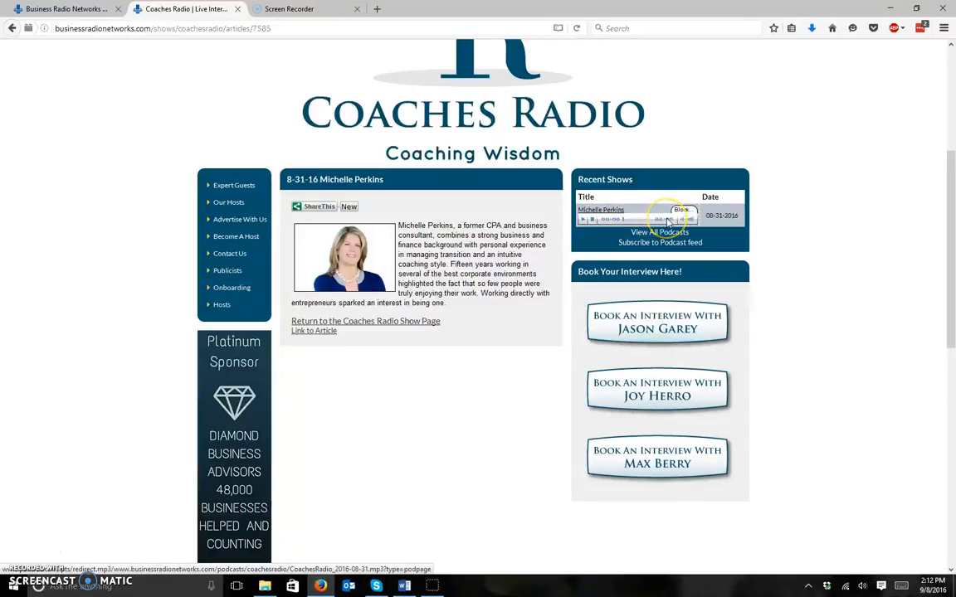
{"action": "left_click", "coordinate": [224, 29]}
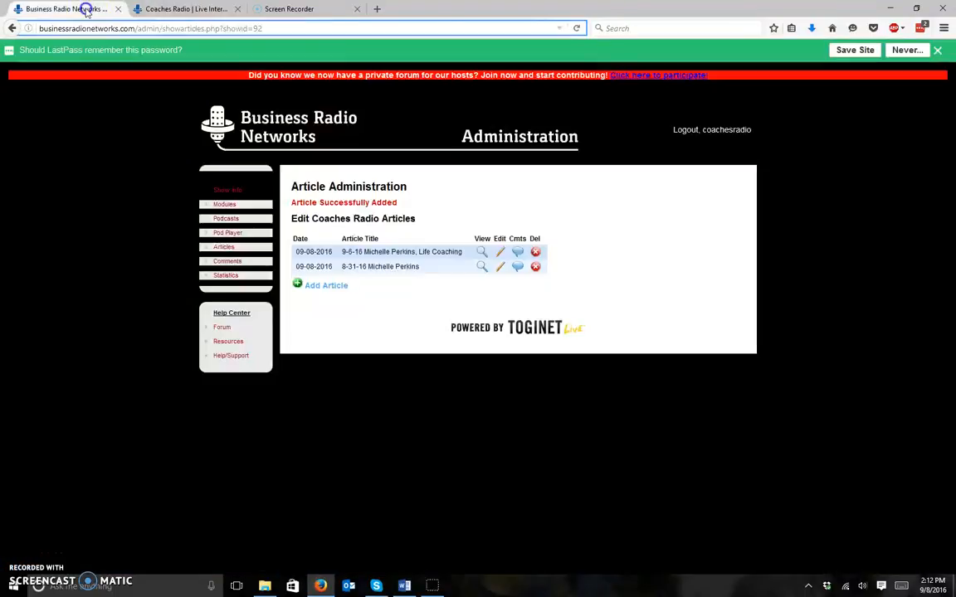
Return to the article administration and open the 9-6-16 Life Coaching article for editing.
{"action": "left_click", "coordinate": [79, 8]}
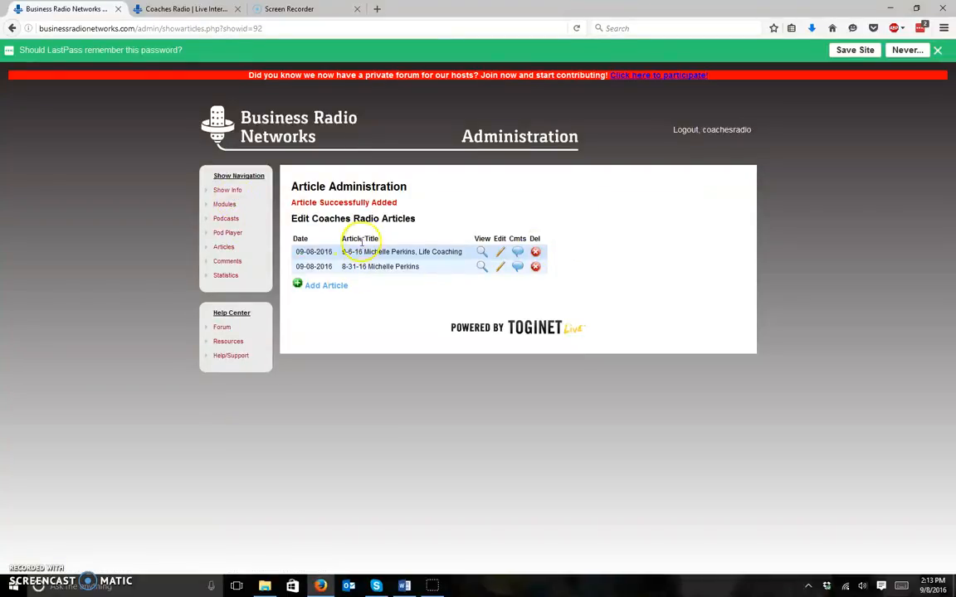
{"action": "left_click", "coordinate": [502, 254]}
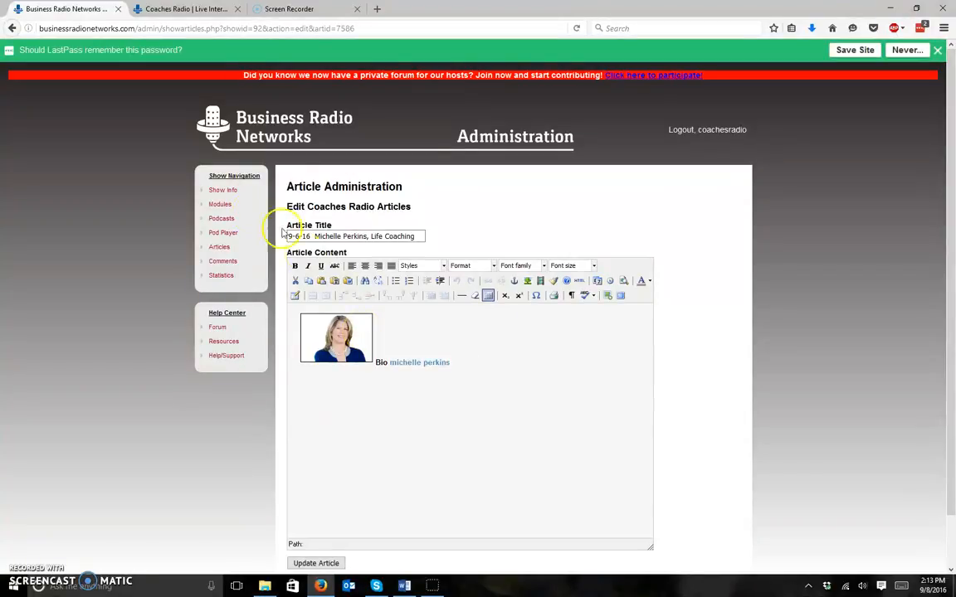
Go back to the article list and delete the 9-6-16 Life Coaching article.
{"action": "left_click", "coordinate": [220, 243]}
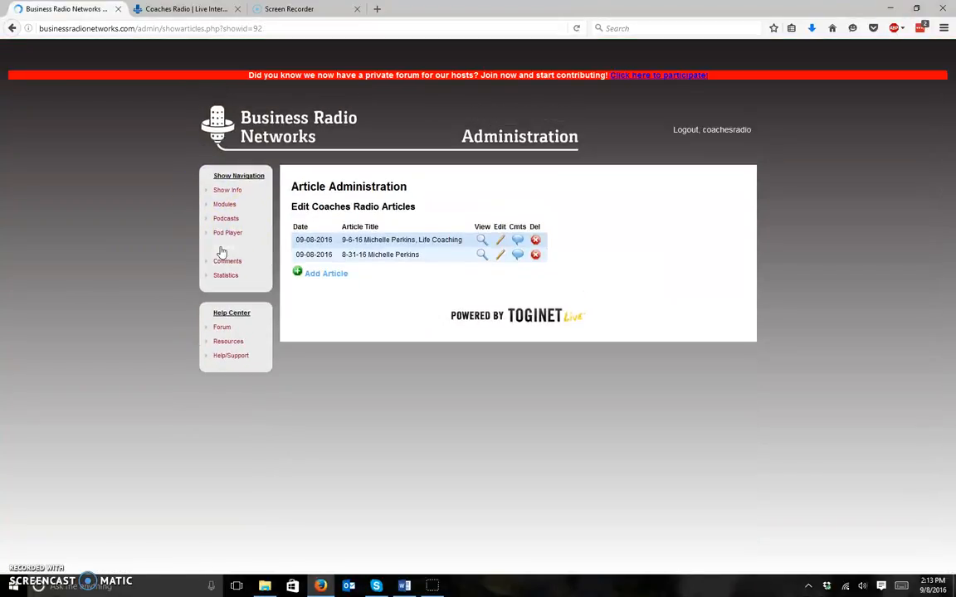
{"action": "left_click", "coordinate": [537, 241]}
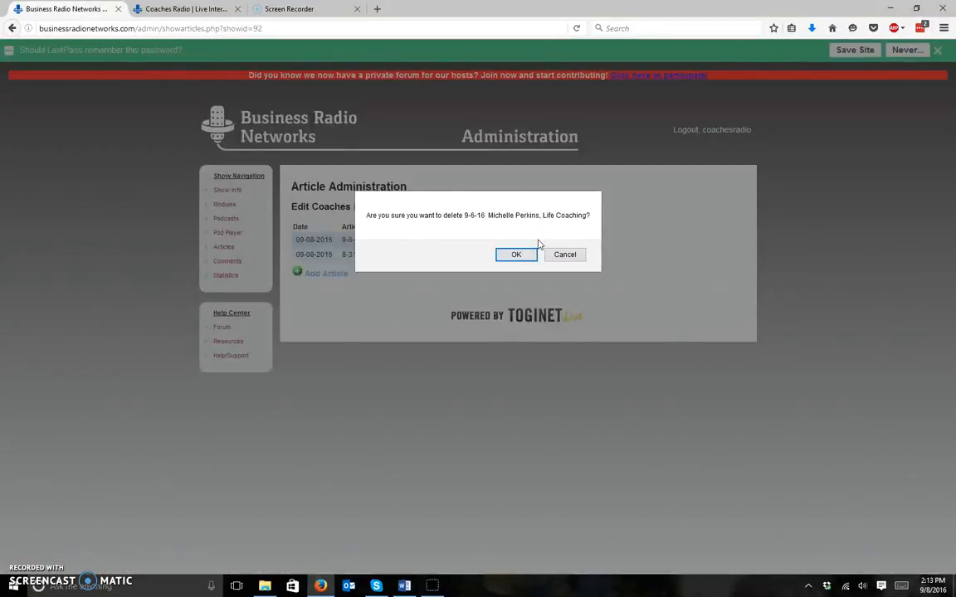
{"action": "left_click", "coordinate": [516, 255]}
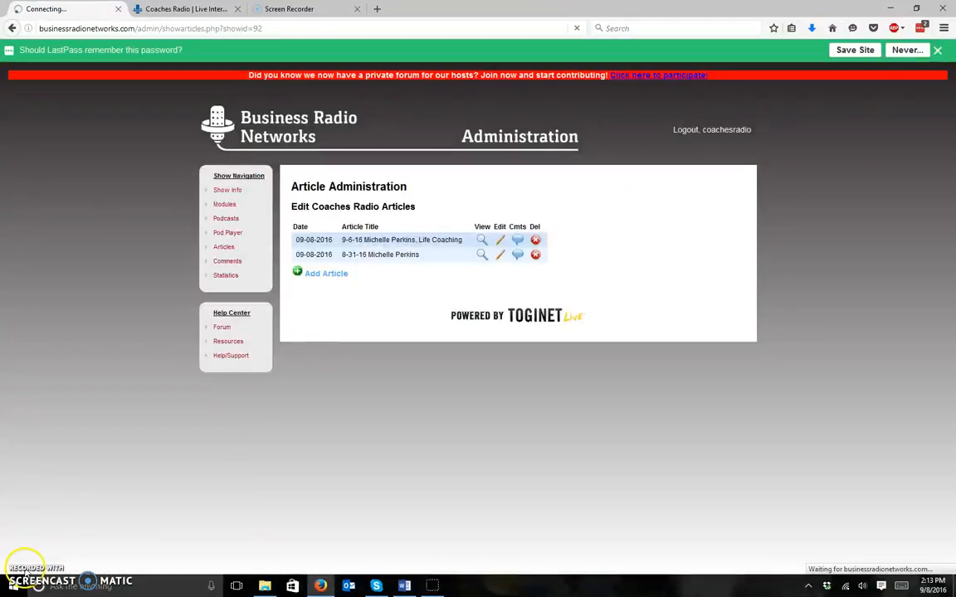